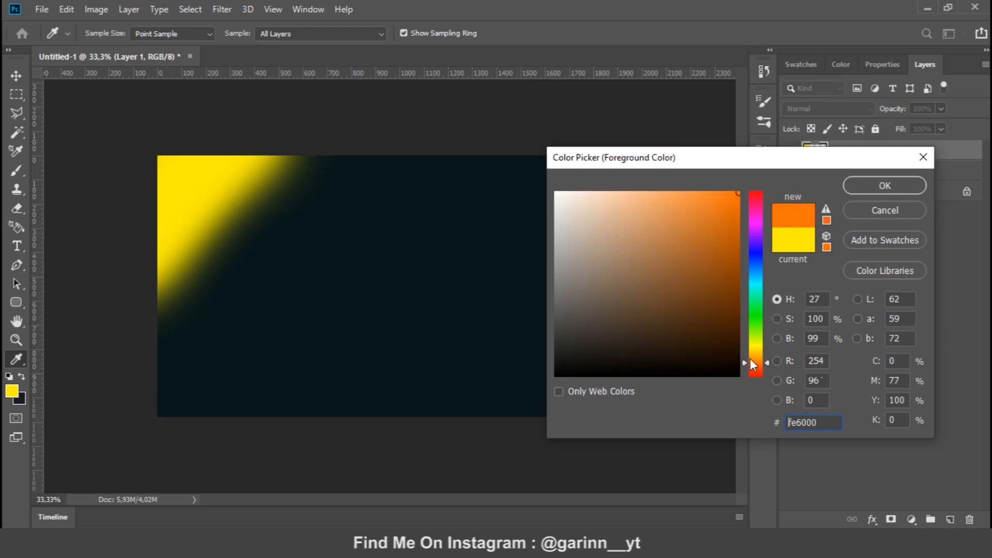
# Paint a soft orange diagonal band beside the yellow corner on Layer 1 with the 500 px Brush
pyautogui.click(903, 185)
pyautogui.press('b')
pyautogui.moveTo(361, 171)
pyautogui.mouseDown()
pyautogui.moveTo(295, 182)
pyautogui.moveTo(153, 342)
pyautogui.moveTo(280, 226)
pyautogui.moveTo(328, 148)
pyautogui.mouseUp()
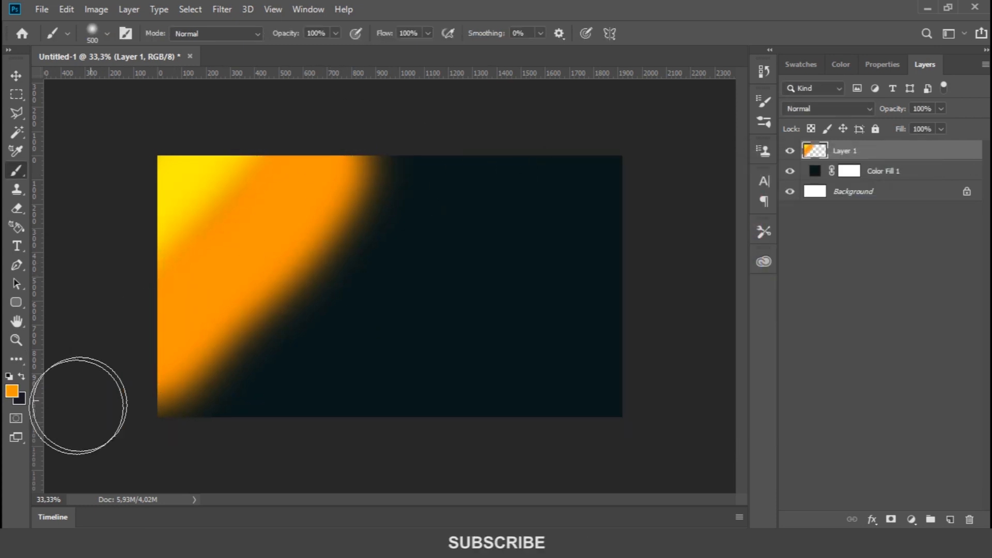
# Set the foreground colour to pink fe0078 and paint a soft diagonal band alongside the orange one
pyautogui.click(11, 391)
pyautogui.moveTo(758, 210); pyautogui.dragTo(758, 206)
pyautogui.click(884, 186)
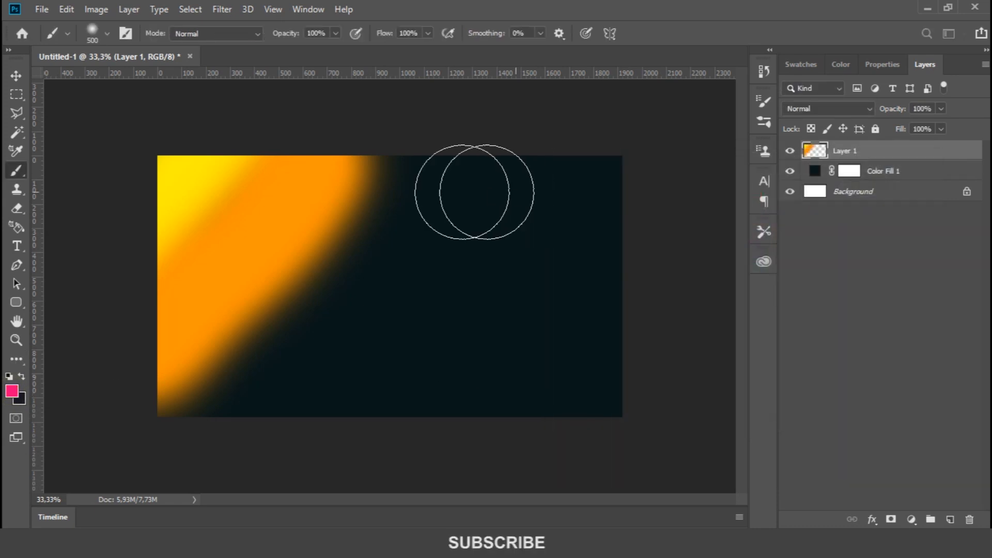
pyautogui.moveTo(396, 146)
pyautogui.mouseDown()
pyautogui.moveTo(169, 462)
pyautogui.moveTo(398, 207)
pyautogui.moveTo(265, 303)
pyautogui.mouseUp()
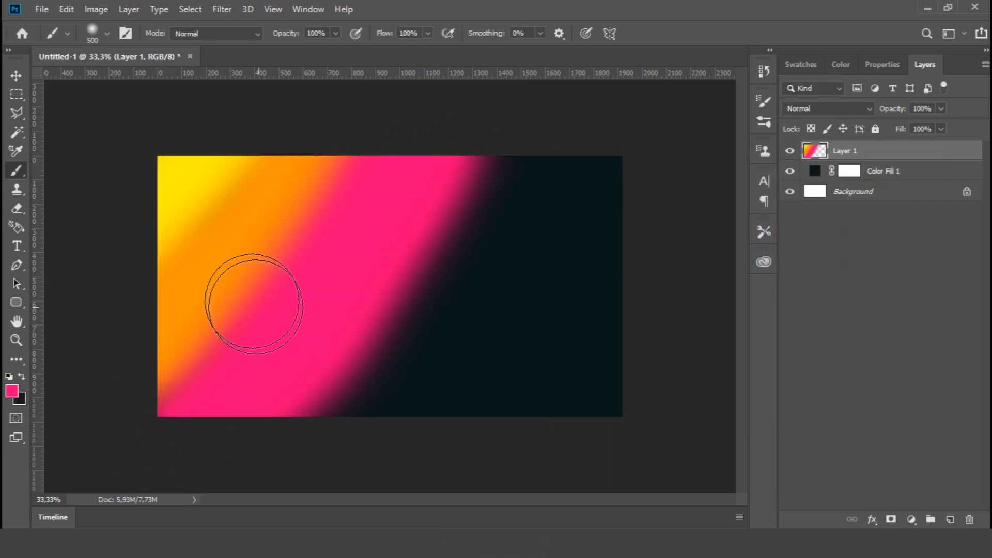
# Switch the foreground colour to bright magenta and paint a soft diagonal band alongside the pink one
pyautogui.click(14, 393)
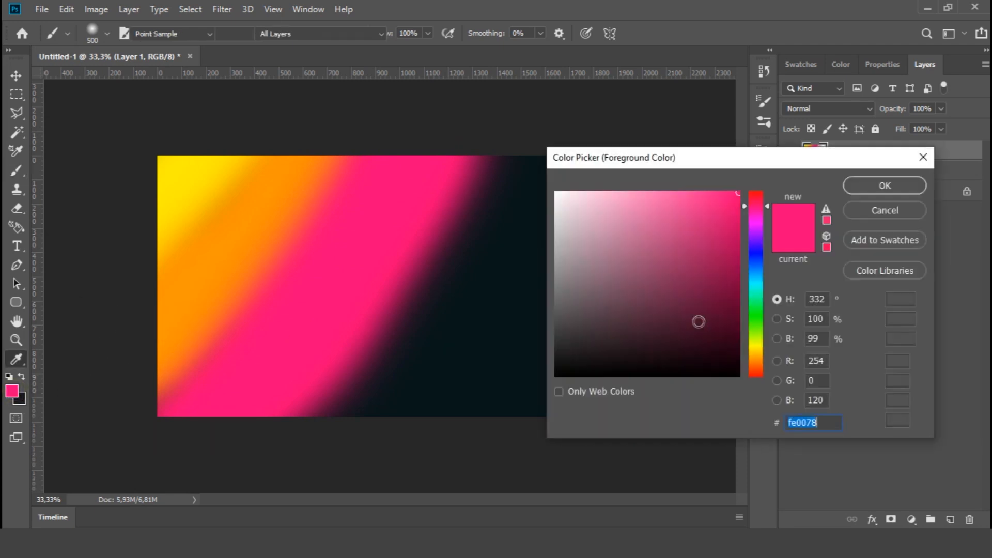
pyautogui.click(757, 222)
pyautogui.click(881, 186)
pyautogui.moveTo(533, 135)
pyautogui.mouseDown()
pyautogui.moveTo(377, 377)
pyautogui.moveTo(534, 174)
pyautogui.moveTo(517, 310)
pyautogui.mouseUp()
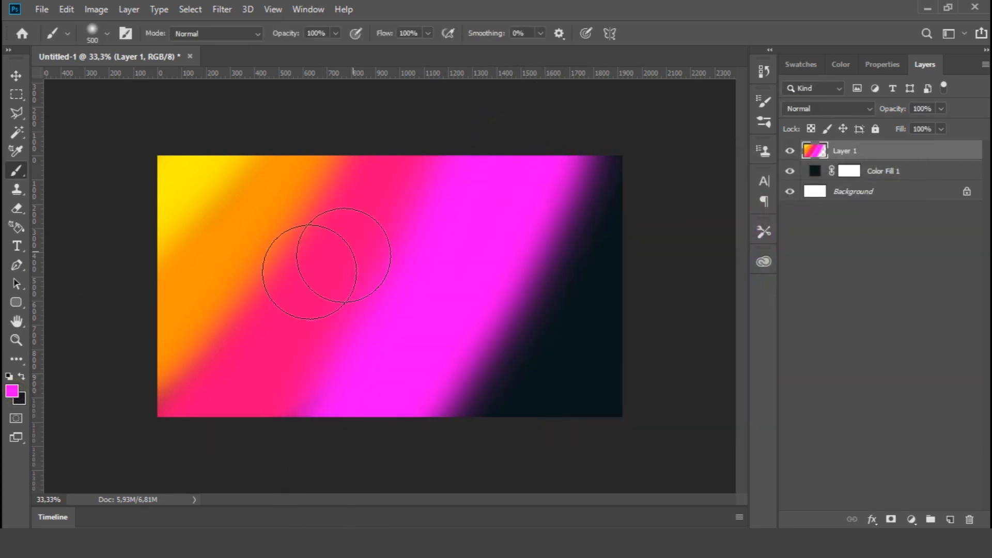
# Pick a sky blue foreground colour and paint over the remaining dark area beyond the magenta band
pyautogui.click(14, 392)
pyautogui.click(757, 277)
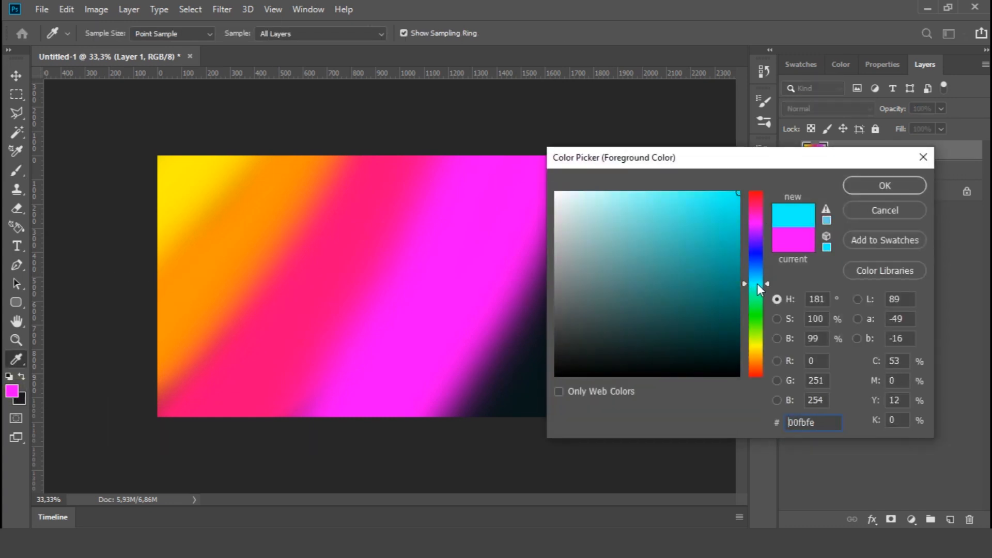
pyautogui.click(884, 186)
pyautogui.moveTo(609, 173)
pyautogui.mouseDown()
pyautogui.moveTo(496, 475)
pyautogui.moveTo(648, 161)
pyautogui.mouseUp()
pyautogui.moveTo(568, 200); pyautogui.dragTo(469, 513)
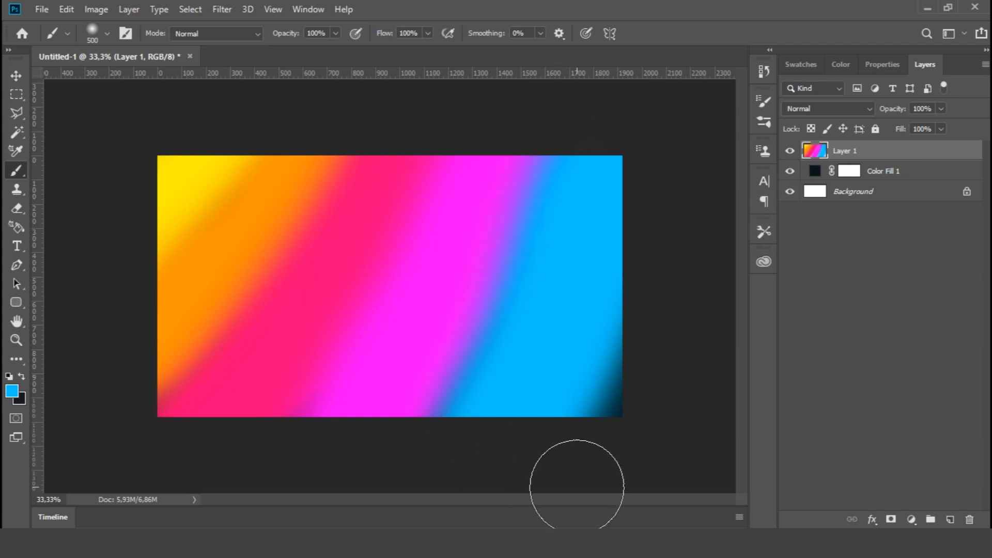
pyautogui.click(637, 365)
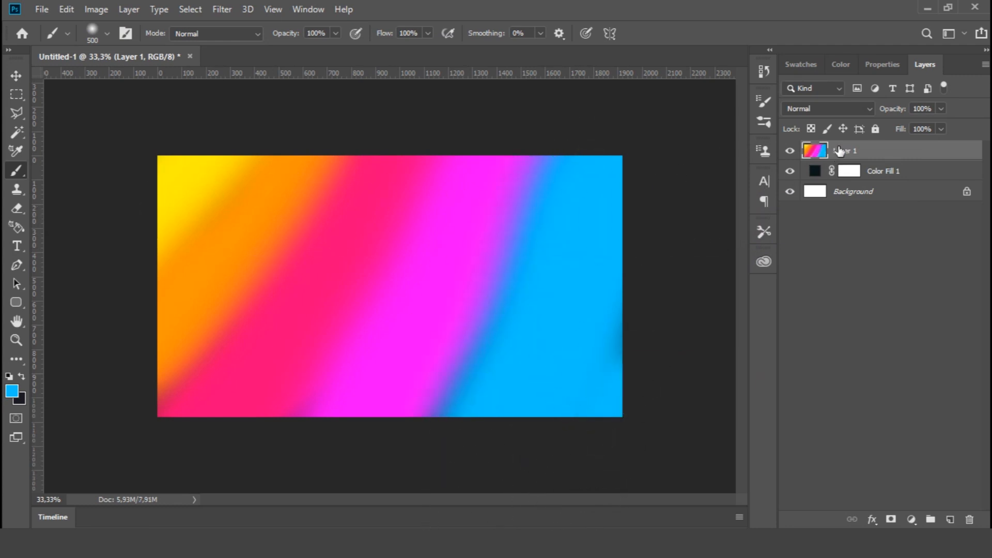
# Apply a Gaussian Blur with a 66.8 px radius to Layer 1
pyautogui.click(17, 76)
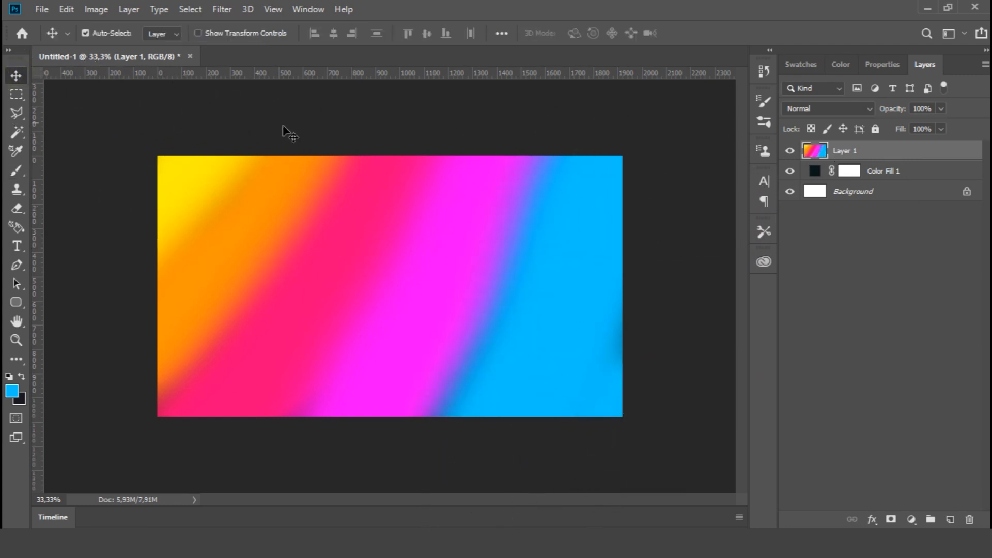
pyautogui.click(222, 10)
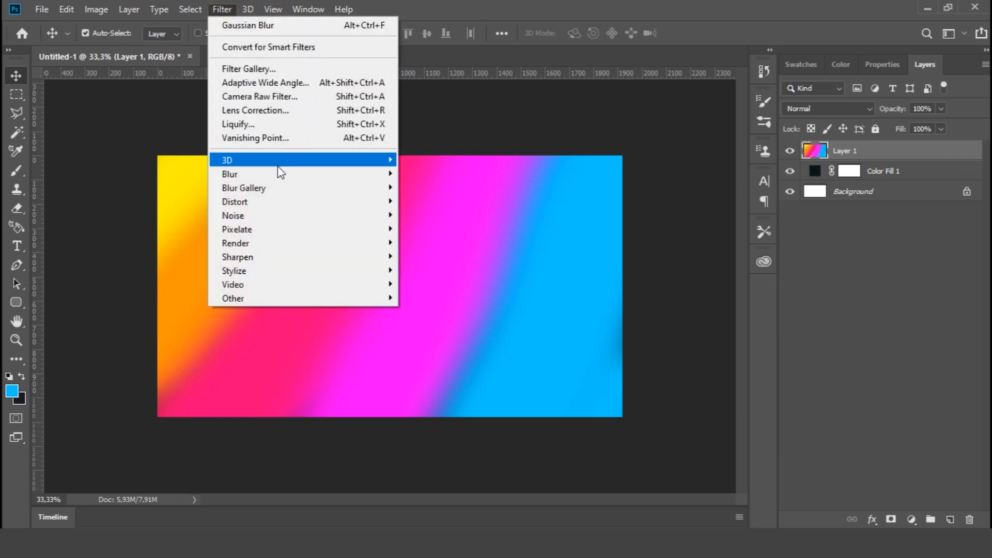
pyautogui.moveTo(318, 177)
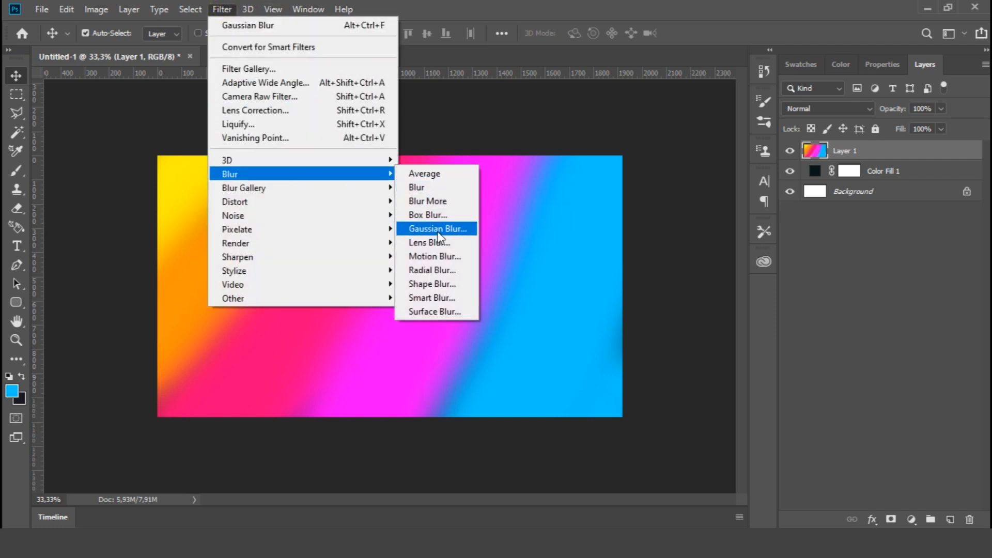
pyautogui.click(437, 228)
pyautogui.moveTo(712, 282); pyautogui.dragTo(734, 283)
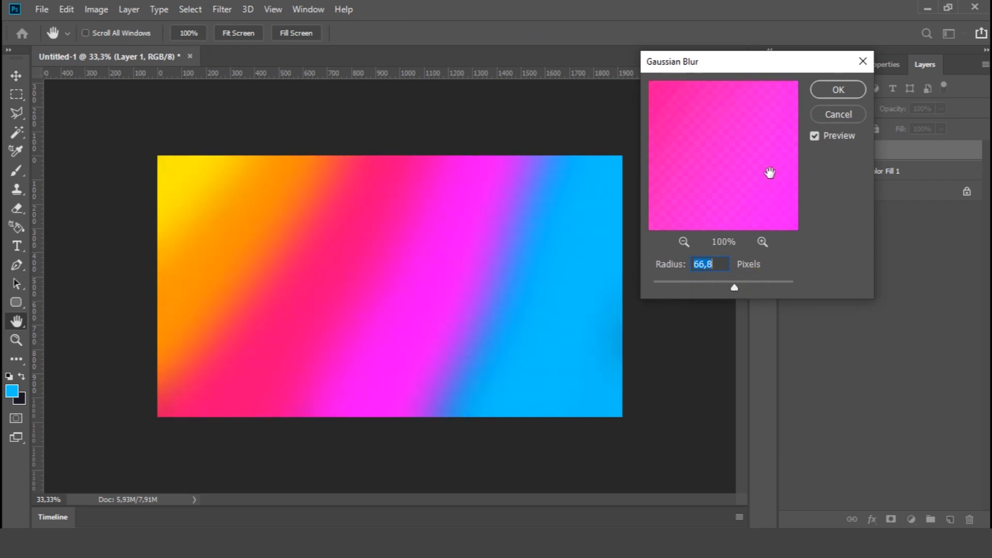
pyautogui.click(837, 91)
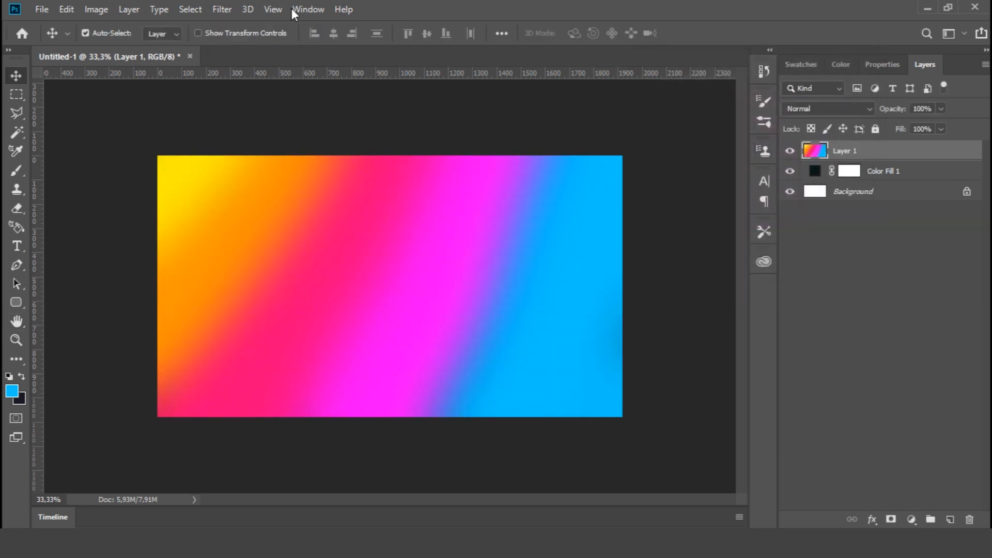
# Liquify Layer 1 with Forward Warp strokes, mostly at brush size 378, swirling the colour bands into fluid marbled shapes, and apply the filter
pyautogui.click(222, 9)
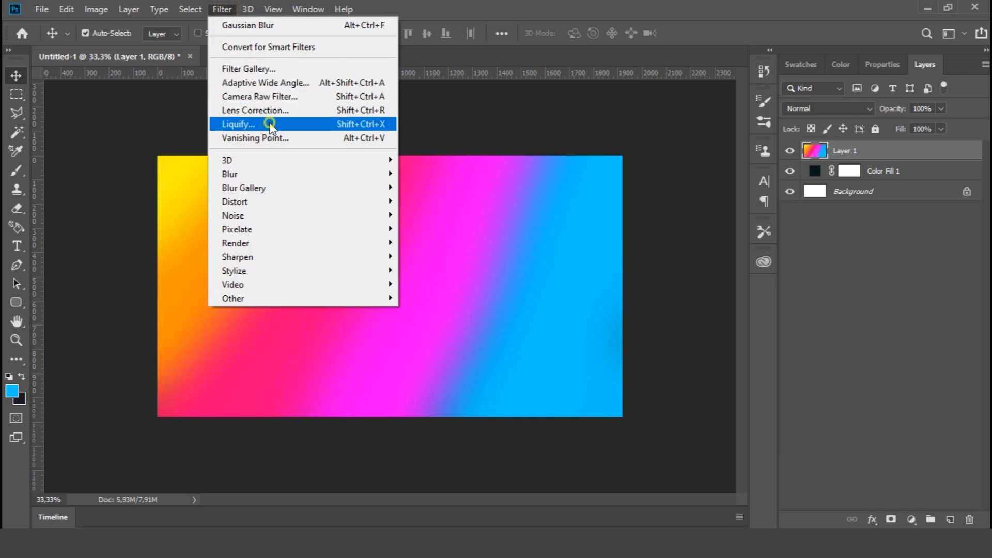
pyautogui.click(270, 123)
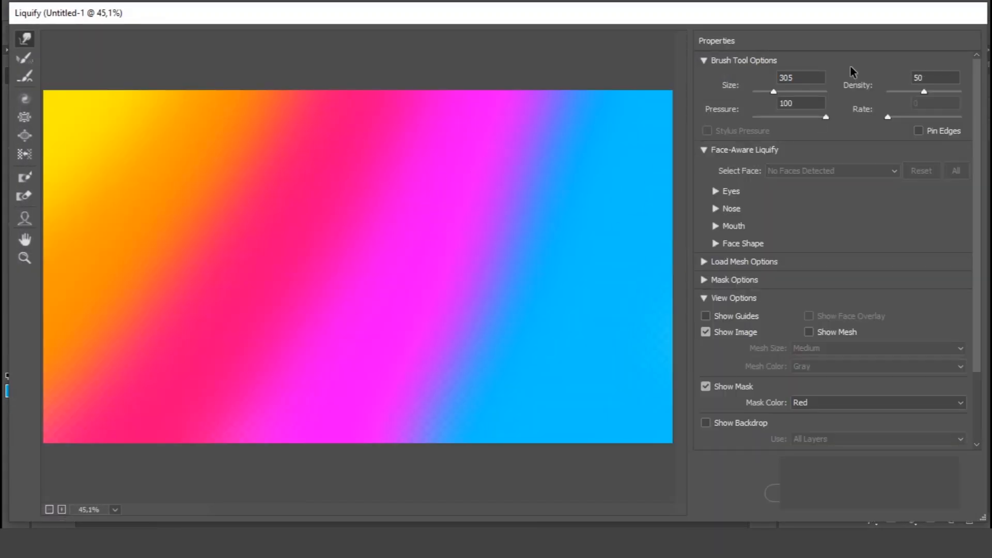
pyautogui.moveTo(211, 100)
pyautogui.mouseDown()
pyautogui.moveTo(100, 126)
pyautogui.moveTo(299, 166)
pyautogui.moveTo(120, 214)
pyautogui.moveTo(323, 138)
pyautogui.moveTo(535, 262)
pyautogui.moveTo(527, 355)
pyautogui.moveTo(561, 467)
pyautogui.moveTo(520, 343)
pyautogui.moveTo(177, 306)
pyautogui.moveTo(332, 420)
pyautogui.moveTo(322, 366)
pyautogui.moveTo(133, 261)
pyautogui.moveTo(104, 361)
pyautogui.moveTo(584, 252)
pyautogui.moveTo(598, 425)
pyautogui.moveTo(664, 310)
pyautogui.moveTo(328, 78)
pyautogui.moveTo(281, 159)
pyautogui.moveTo(408, 49)
pyautogui.moveTo(303, 46)
pyautogui.moveTo(300, 210)
pyautogui.moveTo(531, 255)
pyautogui.moveTo(177, 310)
pyautogui.moveTo(455, 227)
pyautogui.mouseUp()
pyautogui.moveTo(293, 209)
pyautogui.mouseDown()
pyautogui.moveTo(510, 203)
pyautogui.moveTo(317, 144)
pyautogui.moveTo(598, 44)
pyautogui.mouseUp()
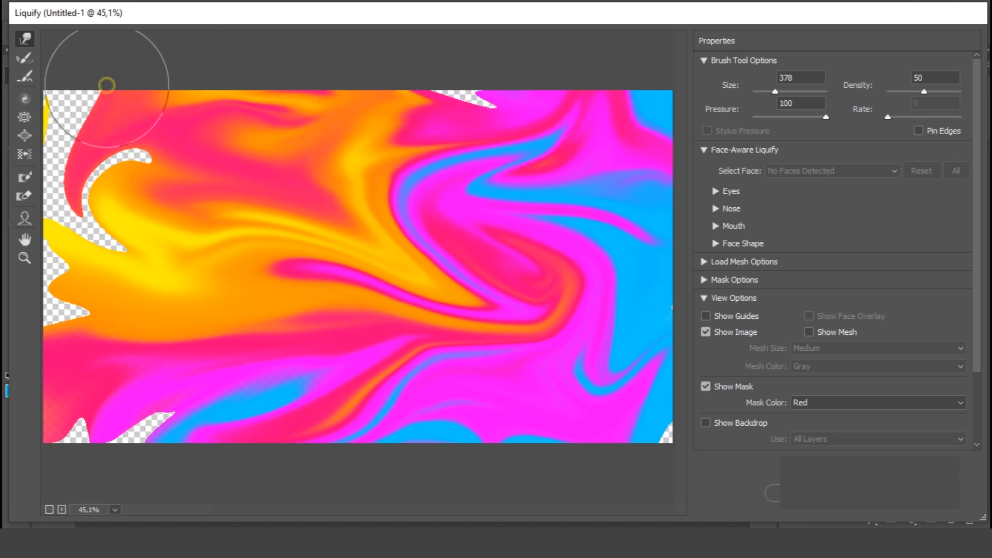
pyautogui.moveTo(106, 85); pyautogui.dragTo(425, 26)
pyautogui.moveTo(22, 175)
pyautogui.mouseDown()
pyautogui.moveTo(217, 221)
pyautogui.moveTo(243, 133)
pyautogui.moveTo(255, 254)
pyautogui.moveTo(303, 156)
pyautogui.moveTo(166, 155)
pyautogui.moveTo(294, 67)
pyautogui.mouseUp()
pyautogui.moveTo(443, 277)
pyautogui.mouseDown()
pyautogui.moveTo(193, 204)
pyautogui.moveTo(262, 443)
pyautogui.mouseUp()
pyautogui.moveTo(443, 277); pyautogui.dragTo(26, 325)
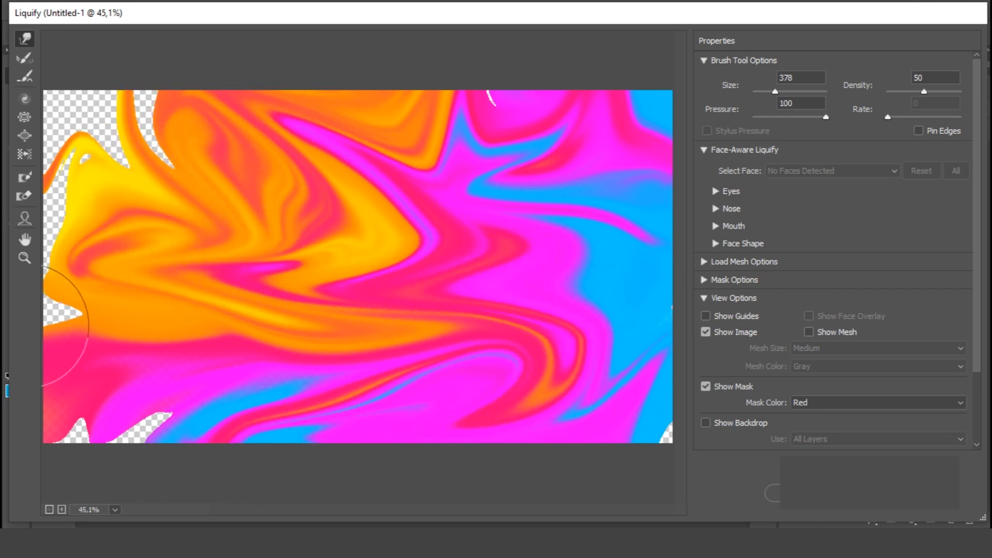
pyautogui.moveTo(123, 113)
pyautogui.mouseDown()
pyautogui.moveTo(68, 219)
pyautogui.moveTo(20, 269)
pyautogui.mouseUp()
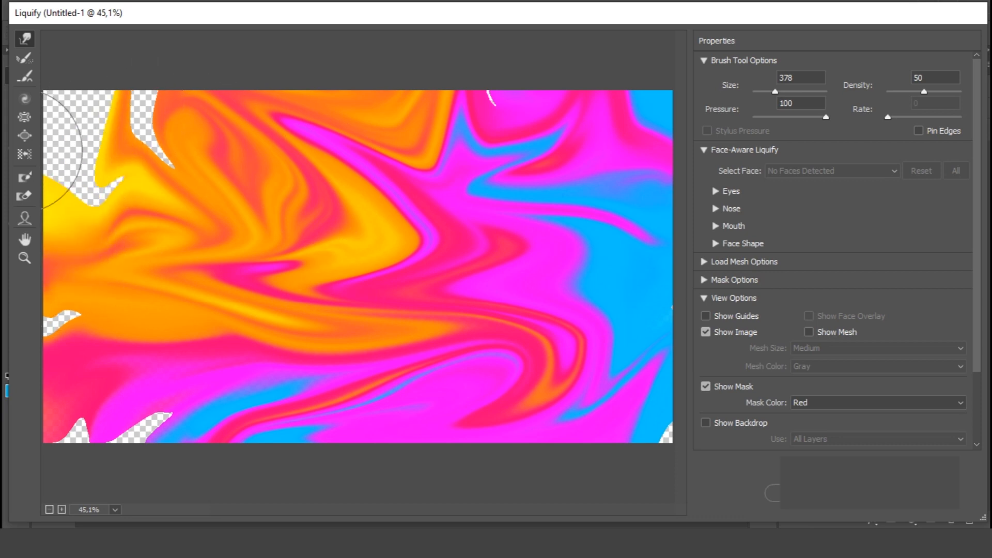
pyautogui.moveTo(306, 351)
pyautogui.mouseDown()
pyautogui.moveTo(283, 210)
pyautogui.moveTo(293, 154)
pyautogui.mouseUp()
pyautogui.moveTo(415, 319); pyautogui.dragTo(139, 231)
pyautogui.moveTo(362, 274)
pyautogui.mouseDown()
pyautogui.moveTo(119, 302)
pyautogui.moveTo(277, 405)
pyautogui.moveTo(365, 336)
pyautogui.moveTo(354, 288)
pyautogui.moveTo(416, 241)
pyautogui.moveTo(670, 310)
pyautogui.mouseUp()
pyautogui.moveTo(304, 270)
pyautogui.mouseDown()
pyautogui.moveTo(120, 376)
pyautogui.moveTo(105, 363)
pyautogui.mouseUp()
pyautogui.moveTo(338, 352)
pyautogui.mouseDown()
pyautogui.moveTo(434, 328)
pyautogui.moveTo(547, 384)
pyautogui.mouseUp()
pyautogui.moveTo(133, 211)
pyautogui.mouseDown()
pyautogui.moveTo(209, 256)
pyautogui.moveTo(538, 336)
pyautogui.mouseUp()
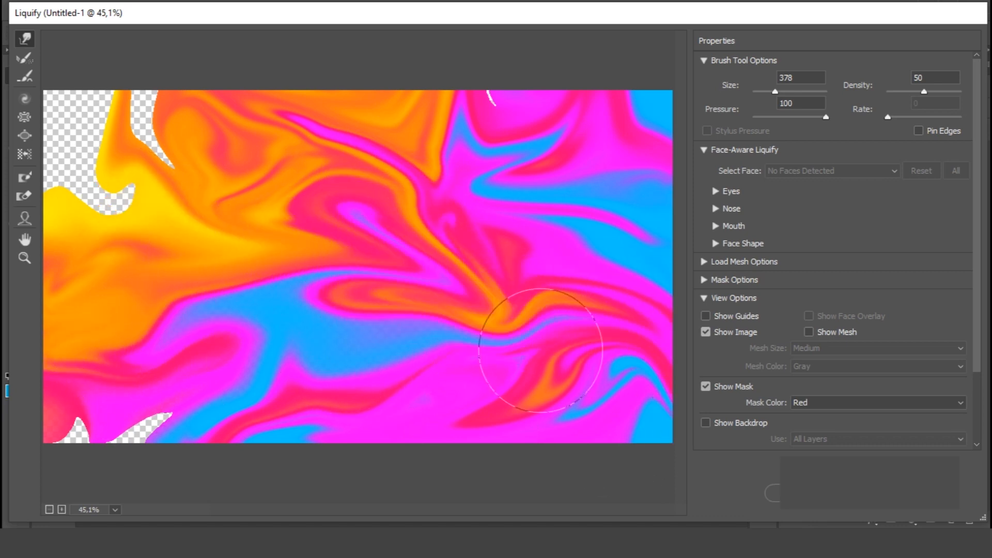
pyautogui.moveTo(183, 261); pyautogui.dragTo(531, 211)
pyautogui.moveTo(217, 261); pyautogui.dragTo(627, 129)
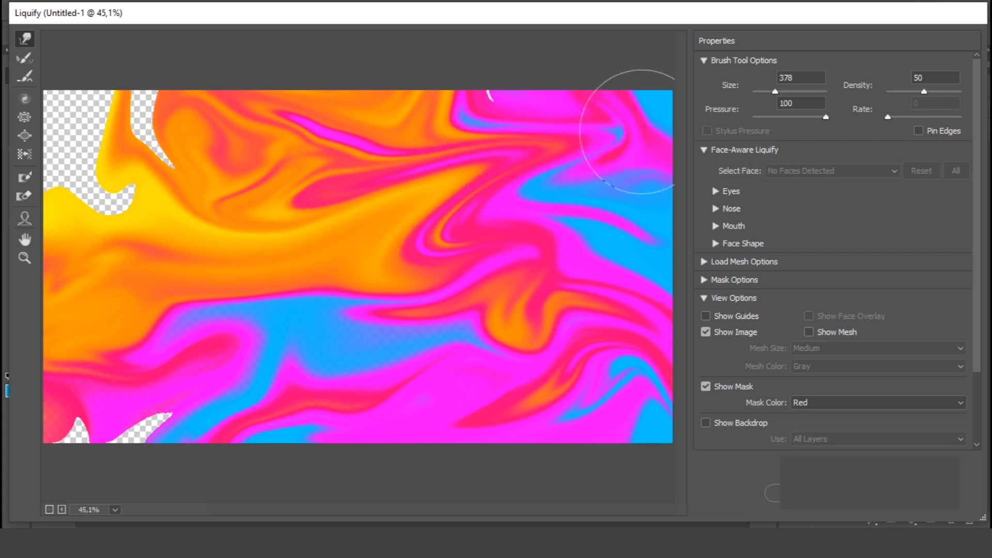
pyautogui.moveTo(419, 154)
pyautogui.mouseDown()
pyautogui.moveTo(420, 104)
pyautogui.moveTo(504, 55)
pyautogui.mouseUp()
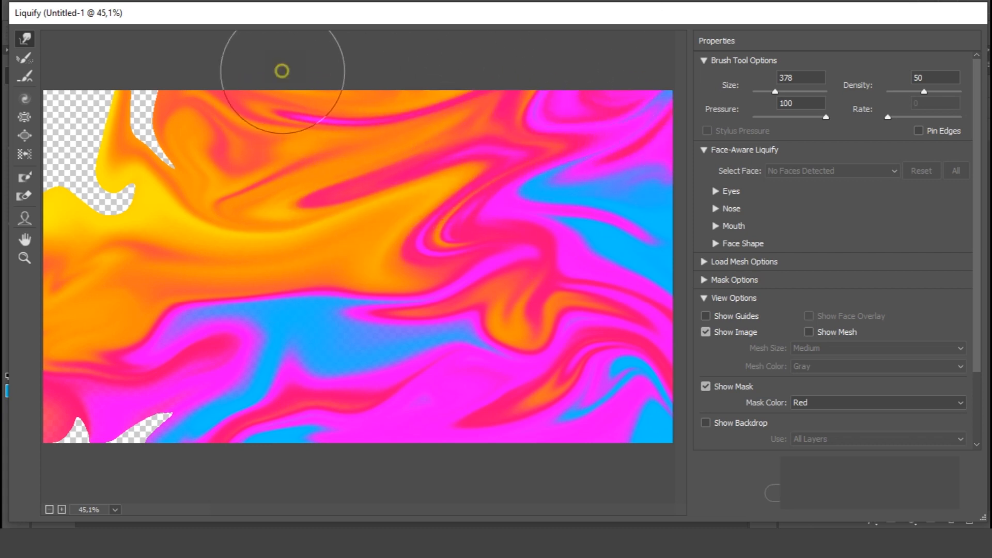
pyautogui.moveTo(283, 68)
pyautogui.mouseDown()
pyautogui.moveTo(315, 138)
pyautogui.moveTo(413, 82)
pyautogui.mouseUp()
pyautogui.moveTo(296, 217)
pyautogui.mouseDown()
pyautogui.moveTo(317, 166)
pyautogui.moveTo(384, 131)
pyautogui.moveTo(500, 32)
pyautogui.mouseUp()
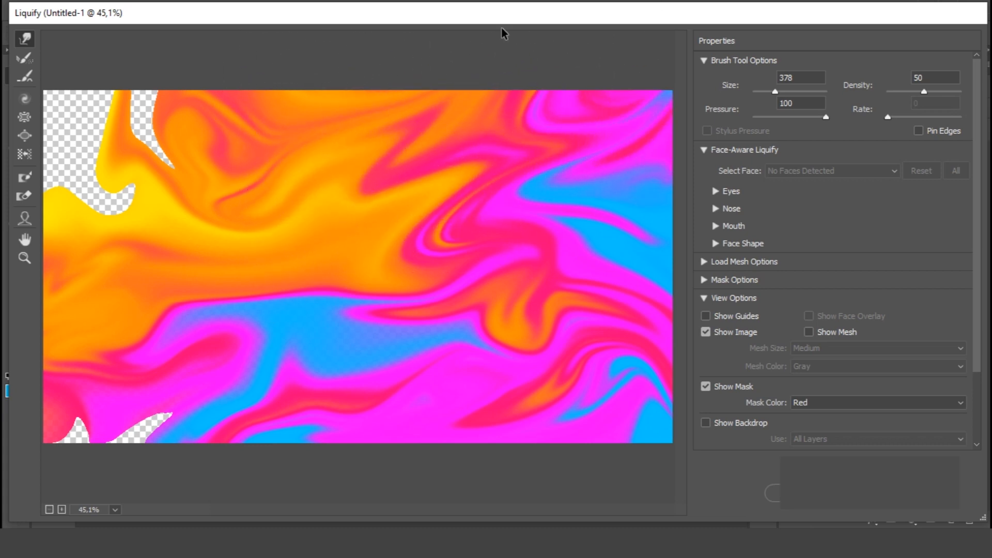
pyautogui.moveTo(249, 71)
pyautogui.mouseDown()
pyautogui.moveTo(265, 112)
pyautogui.moveTo(178, 108)
pyautogui.moveTo(133, 83)
pyautogui.moveTo(232, 31)
pyautogui.moveTo(194, 79)
pyautogui.moveTo(232, 45)
pyautogui.moveTo(336, 62)
pyautogui.mouseUp()
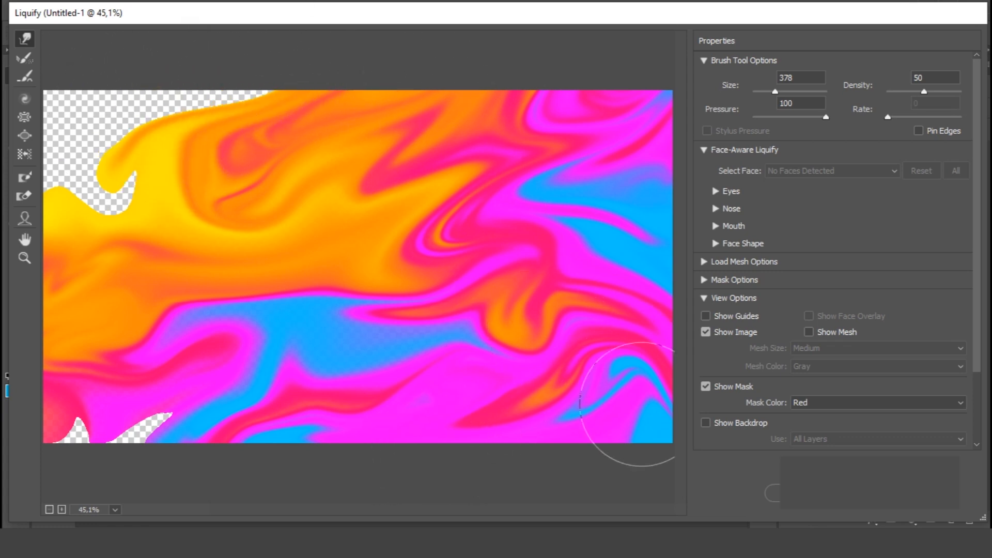
pyautogui.moveTo(410, 391)
pyautogui.mouseDown()
pyautogui.moveTo(507, 403)
pyautogui.moveTo(391, 354)
pyautogui.mouseUp()
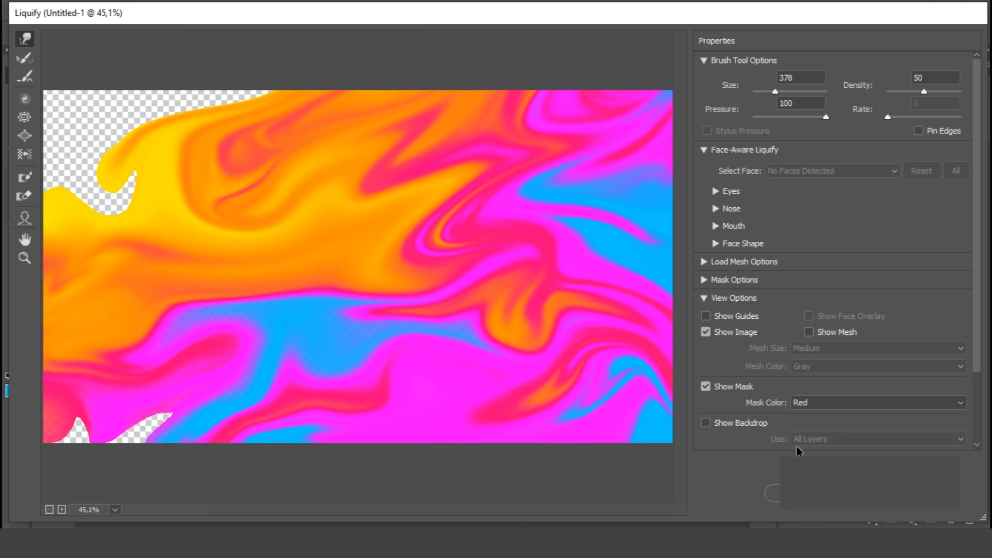
pyautogui.click(912, 493)
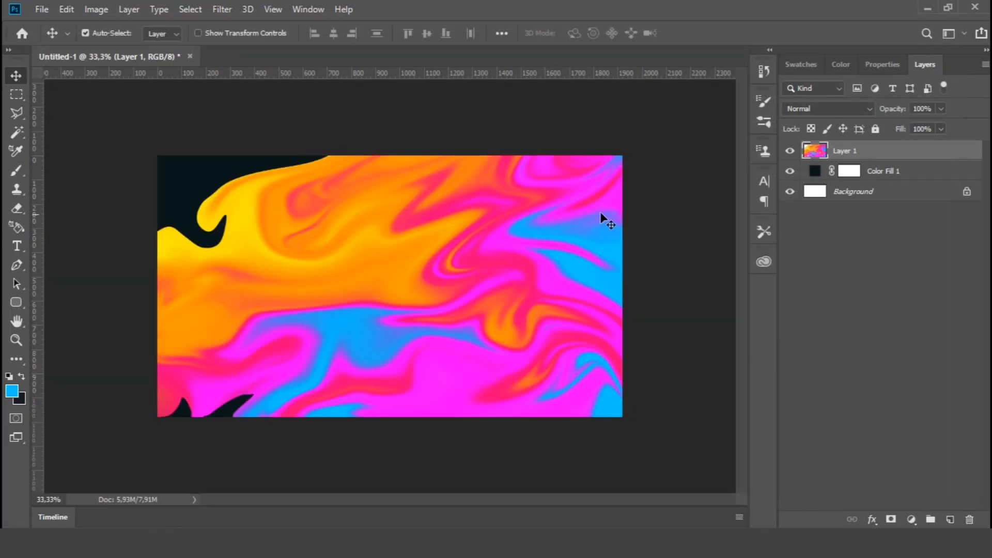
# Convert Layer 1 to a smart object and create a 3D mesh from it using Depth Map to Plane
pyautogui.rightClick(853, 159)
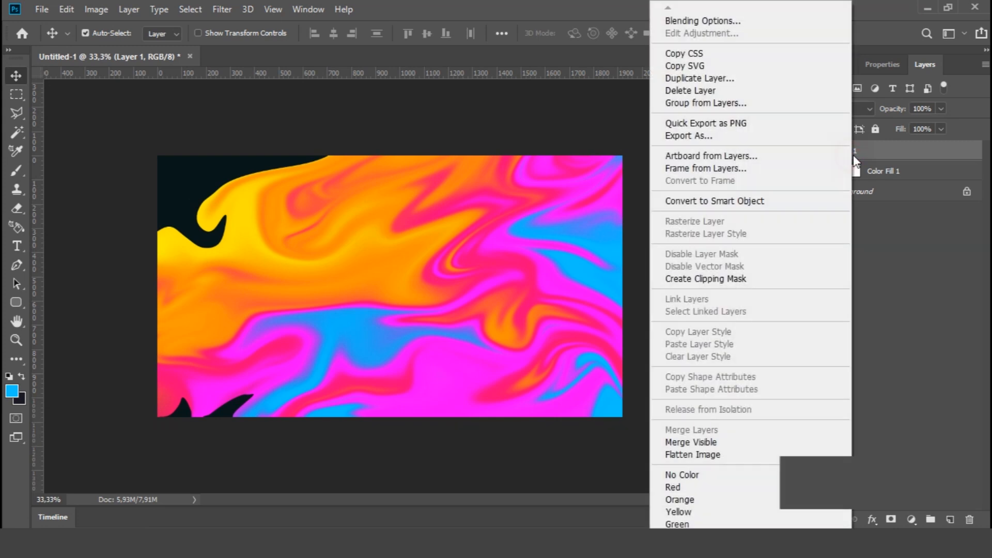
pyautogui.click(749, 201)
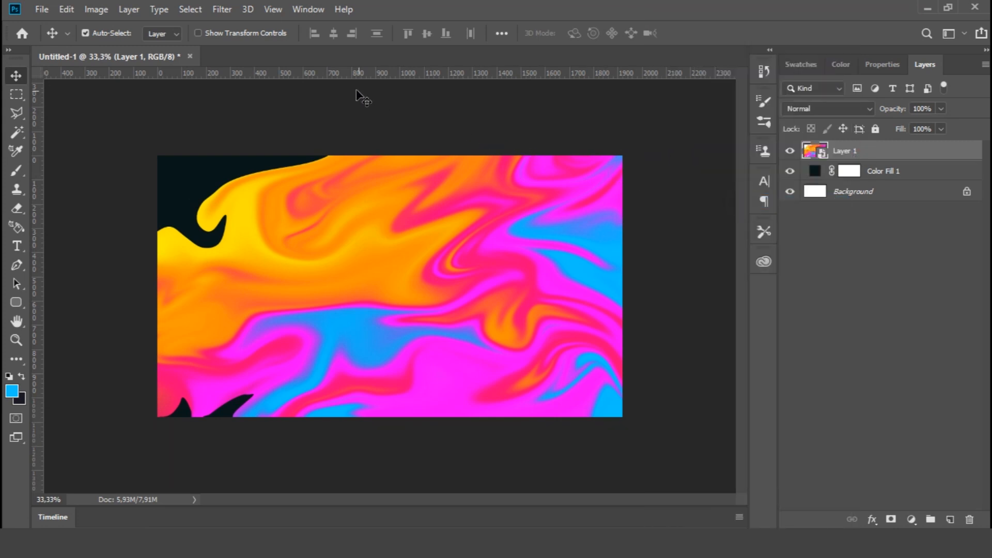
pyautogui.click(248, 10)
pyautogui.moveTo(235, 10)
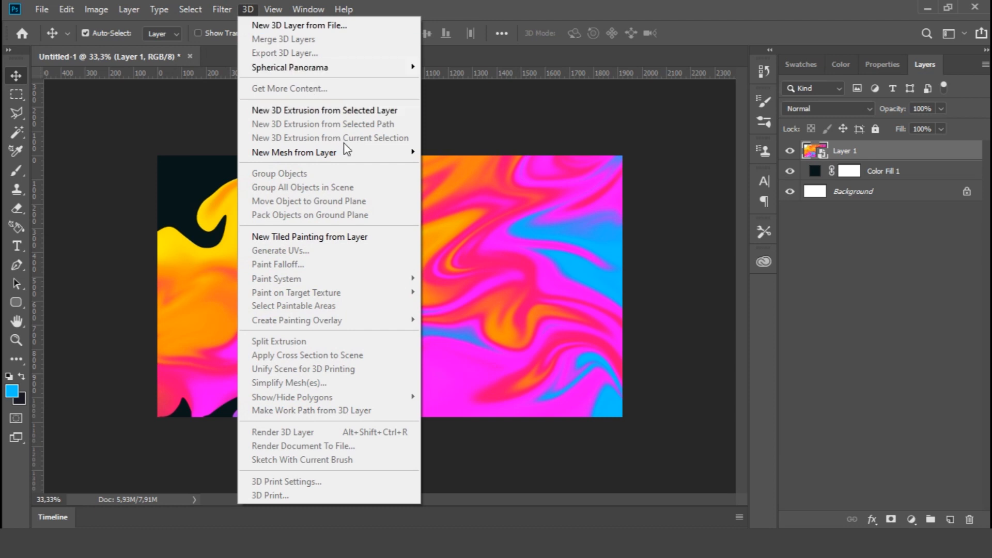
pyautogui.moveTo(370, 153)
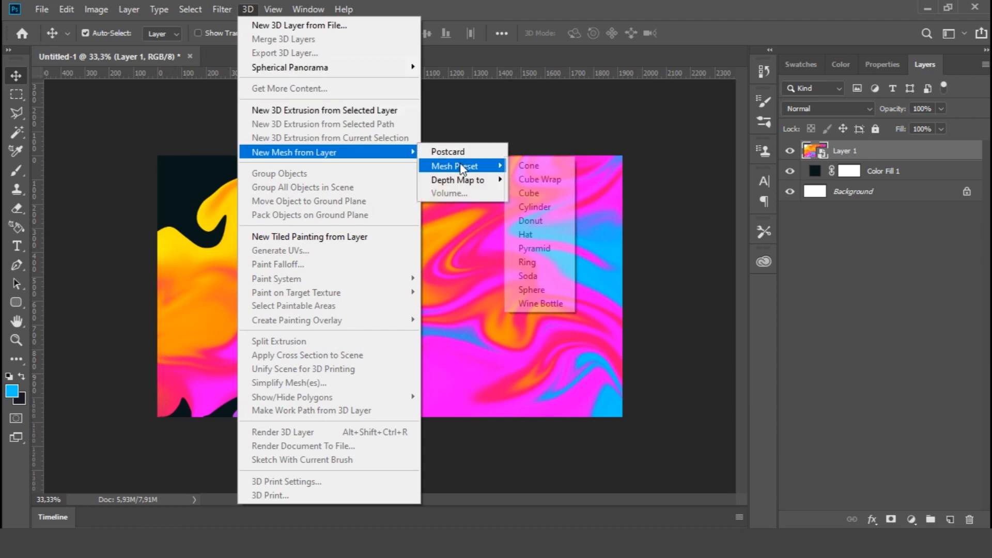
pyautogui.moveTo(465, 180)
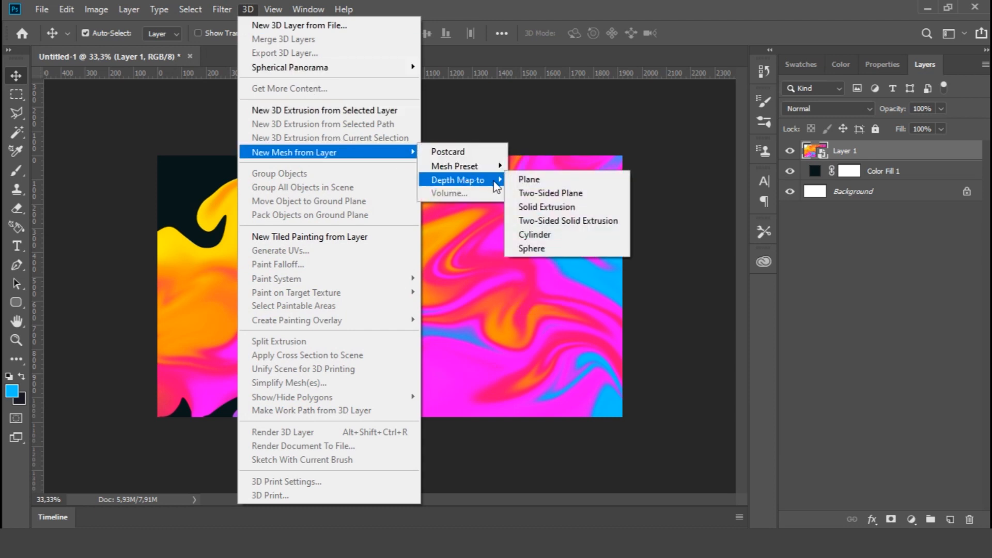
pyautogui.click(529, 179)
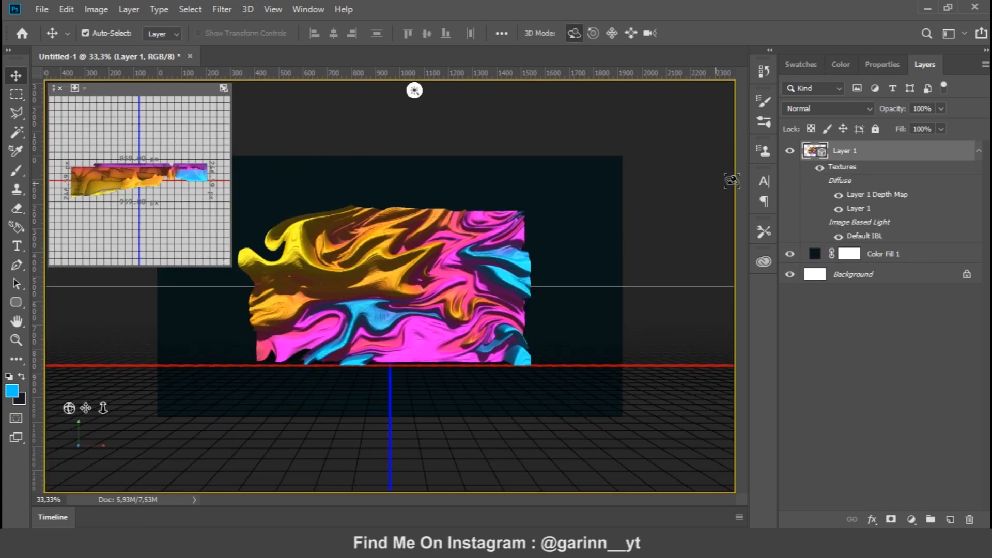
# Set the 3D scene's surface style to Unlit Texture
pyautogui.click(882, 64)
pyautogui.click(950, 143)
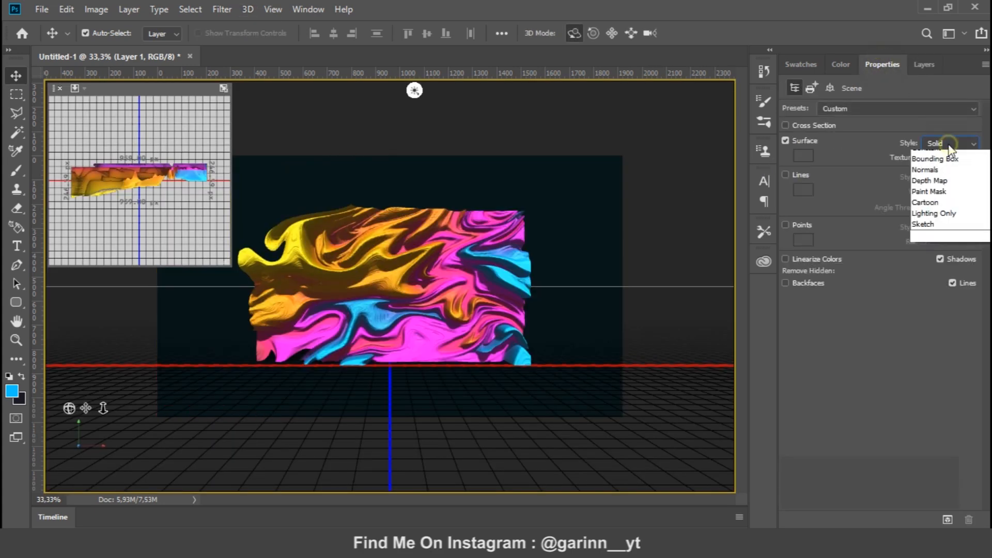
pyautogui.click(942, 167)
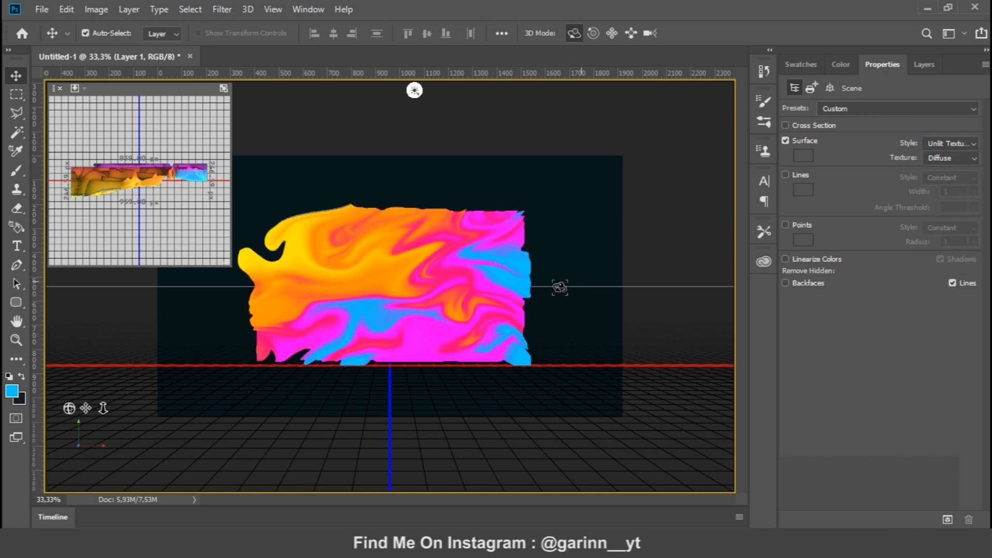
# Orbit the 3D camera to view the textured plane at an angle, and roll the view slightly
pyautogui.moveTo(403, 302); pyautogui.dragTo(424, 312)
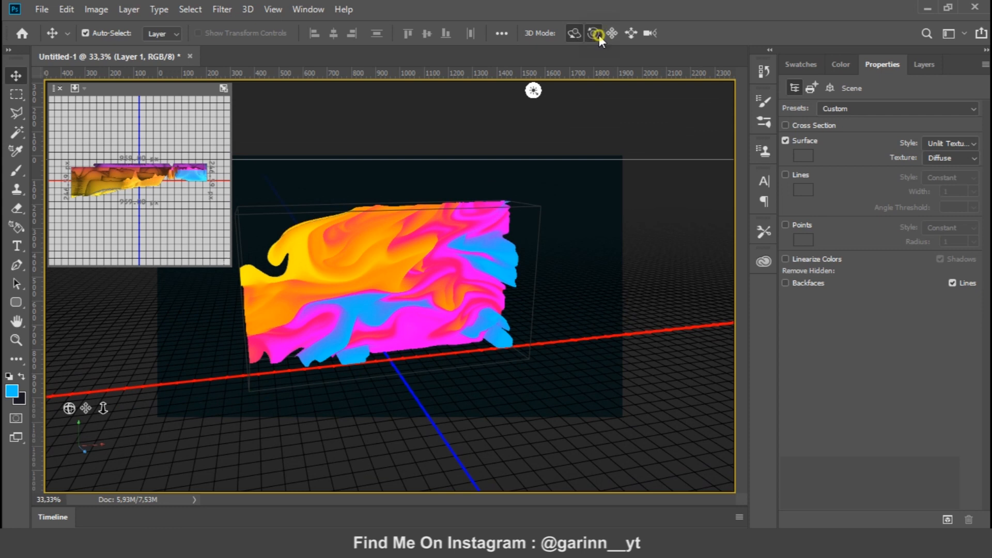
pyautogui.moveTo(483, 215); pyautogui.dragTo(484, 332)
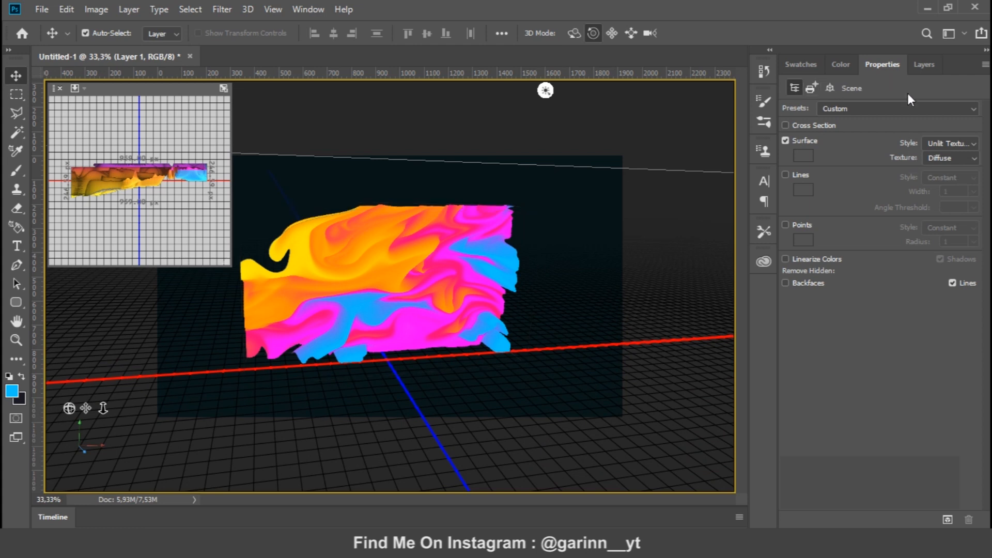
# Rasterize the 3D Layer 1 into a regular pixel layer
pyautogui.click(914, 63)
pyautogui.rightClick(911, 149)
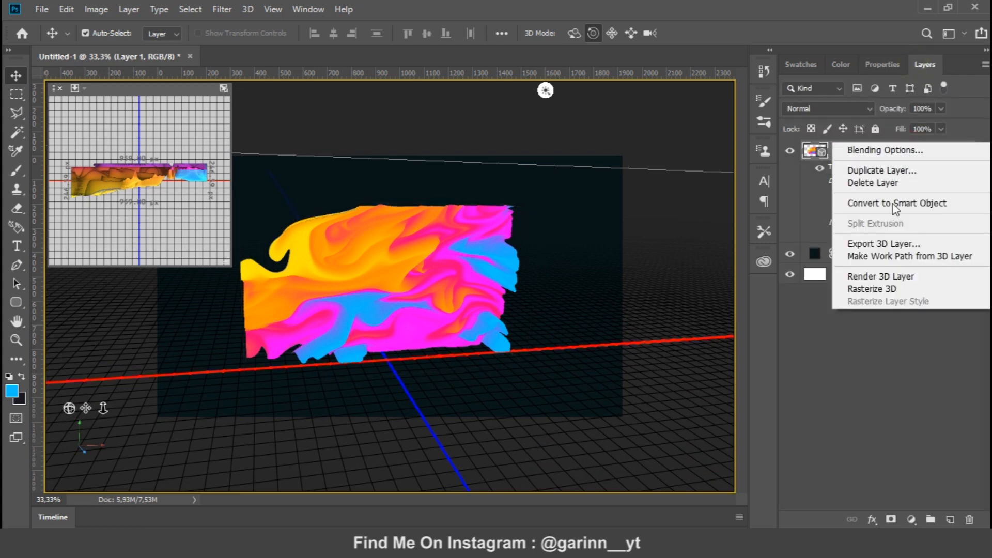
pyautogui.click(885, 289)
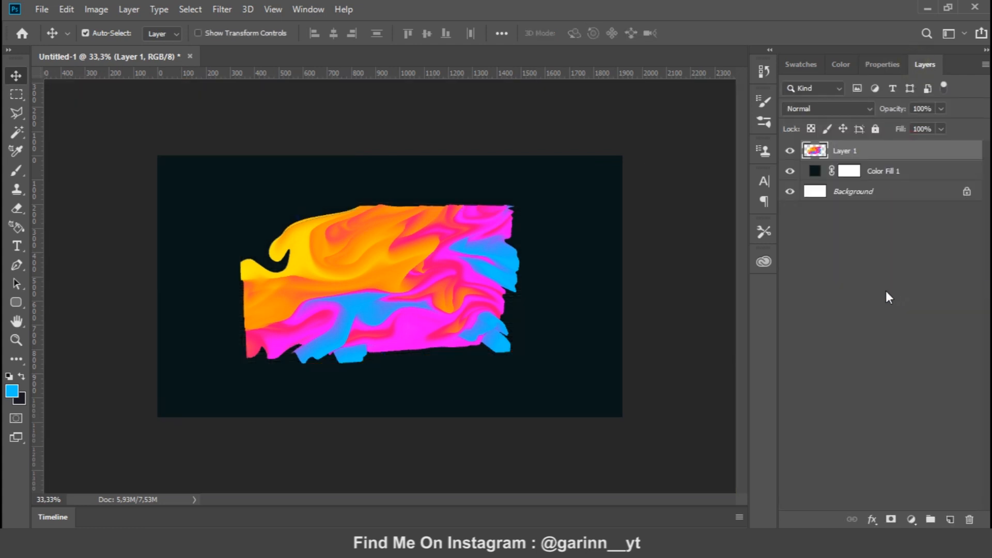
# Scale Layer 1 proportionally to about 200.69% and position it so the fluid shapes fill most of the canvas
pyautogui.hotkey('ctrl', 't')
pyautogui.moveTo(518, 362); pyautogui.dragTo(623, 412)
pyautogui.moveTo(471, 313); pyautogui.dragTo(515, 355)
pyautogui.moveTo(170, 177); pyautogui.dragTo(132, 152)
pyautogui.moveTo(484, 281); pyautogui.dragTo(487, 283)
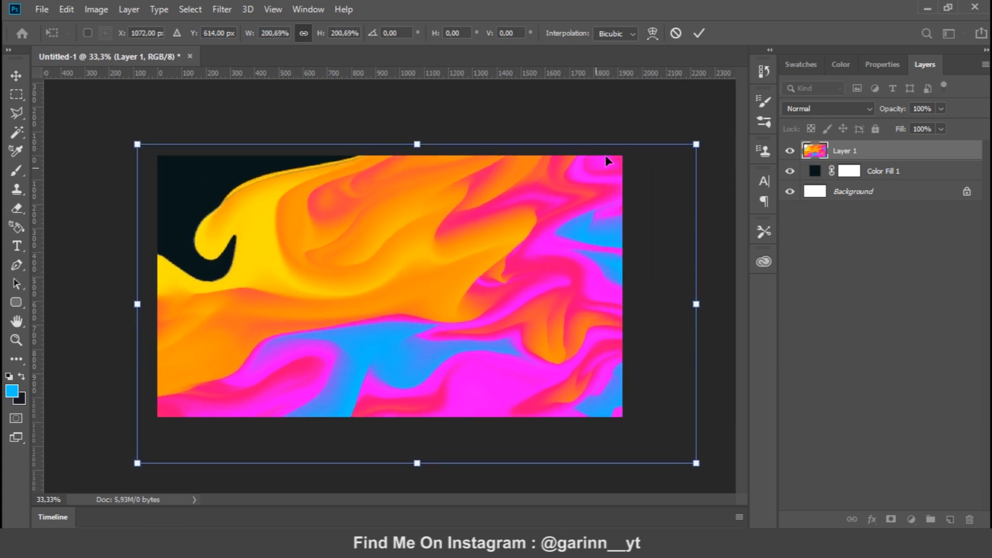
pyautogui.click(699, 33)
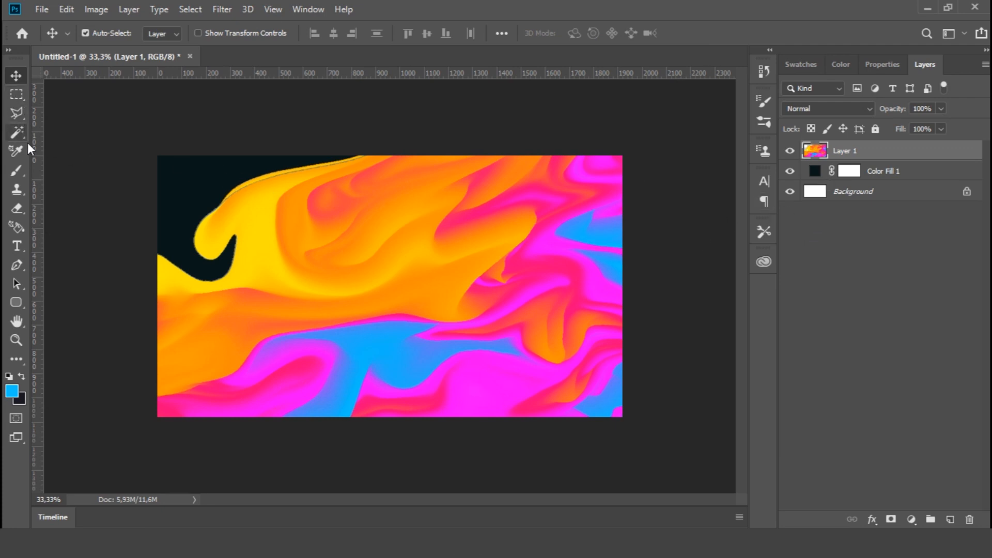
# Sample the dark background colour for the Brush tool and reduce the brush size to 200
pyautogui.click(14, 170)
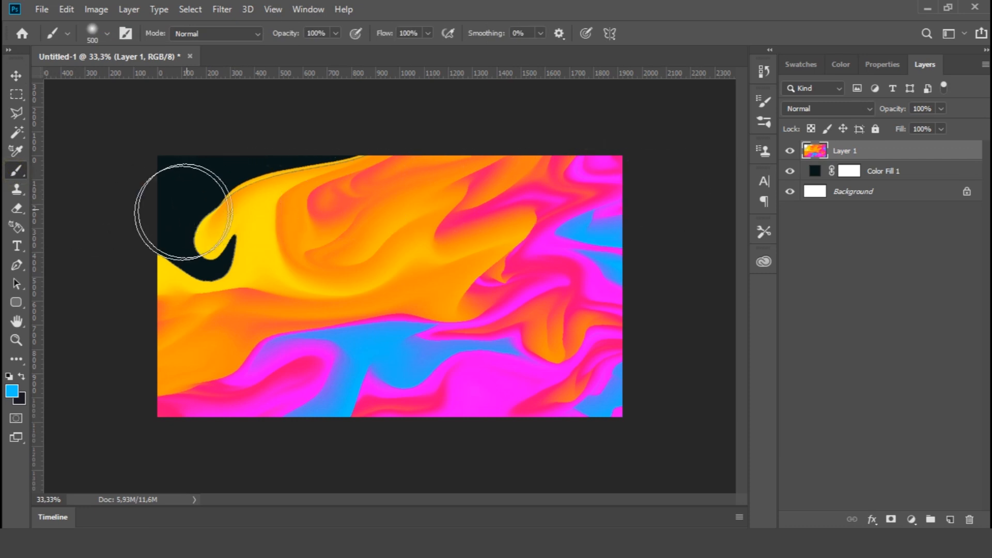
pyautogui.press('i')
pyautogui.press('b')
pyautogui.hotkey('ctrl', '+')
pyautogui.hotkey('ctrl', '+')
pyautogui.moveTo(230, 226)
pyautogui.mouseDown()
pyautogui.moveTo(436, 284)
pyautogui.moveTo(487, 286)
pyautogui.mouseUp()
pyautogui.press('[')
pyautogui.press('[')
pyautogui.press('[')
pyautogui.press('[')
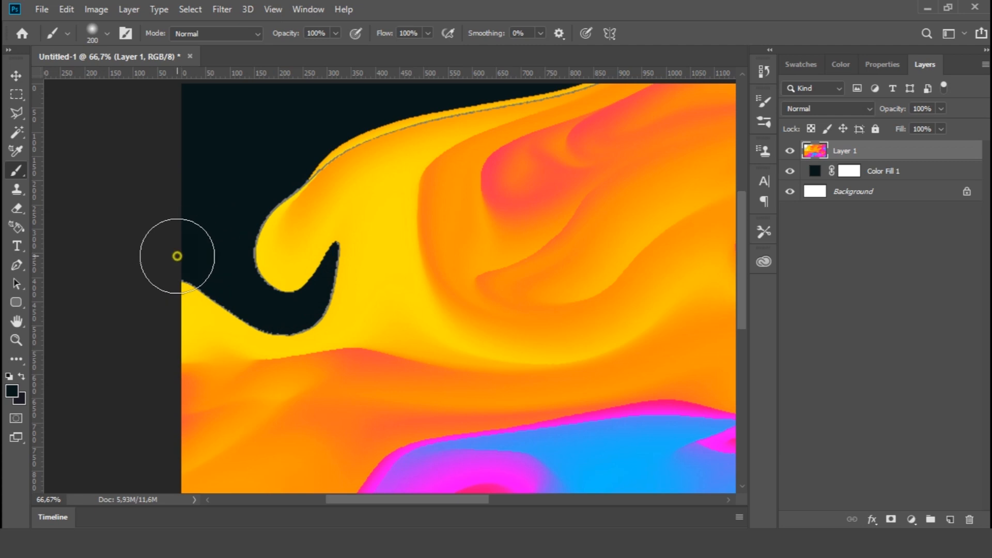
pyautogui.hotkey('ctrl', '-')
pyautogui.hotkey('ctrl', '-')
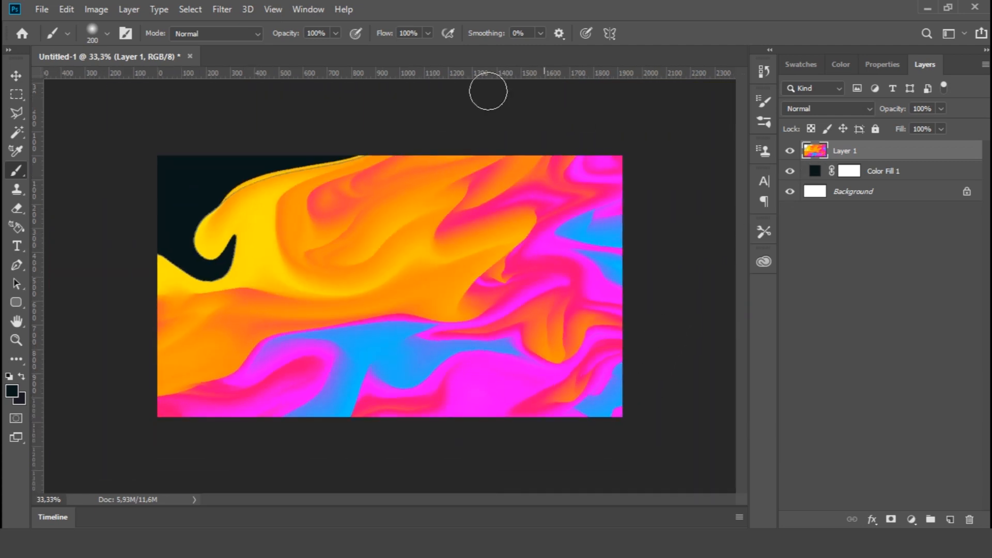
# Convert the rasterized Layer 1 to a smart object
pyautogui.click(221, 10)
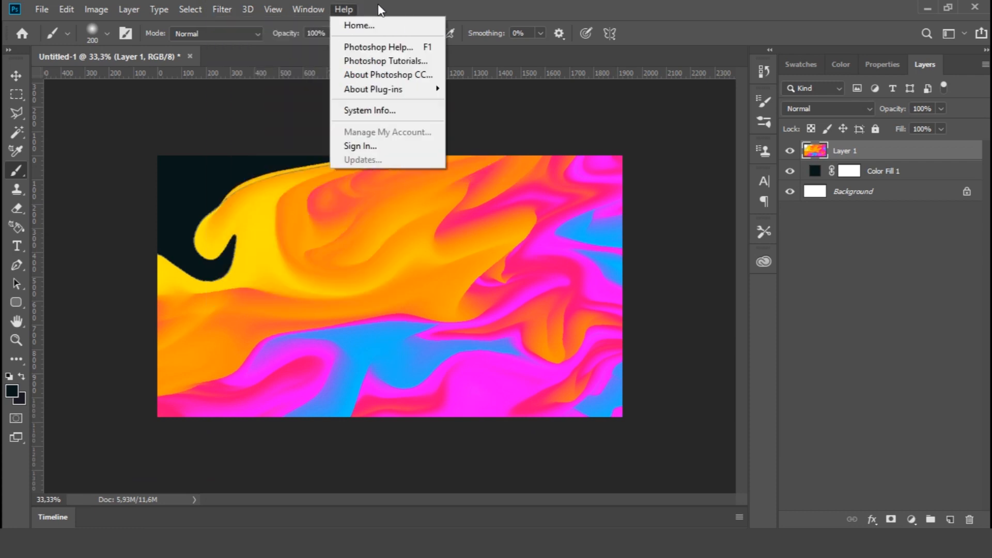
pyautogui.click(377, 11)
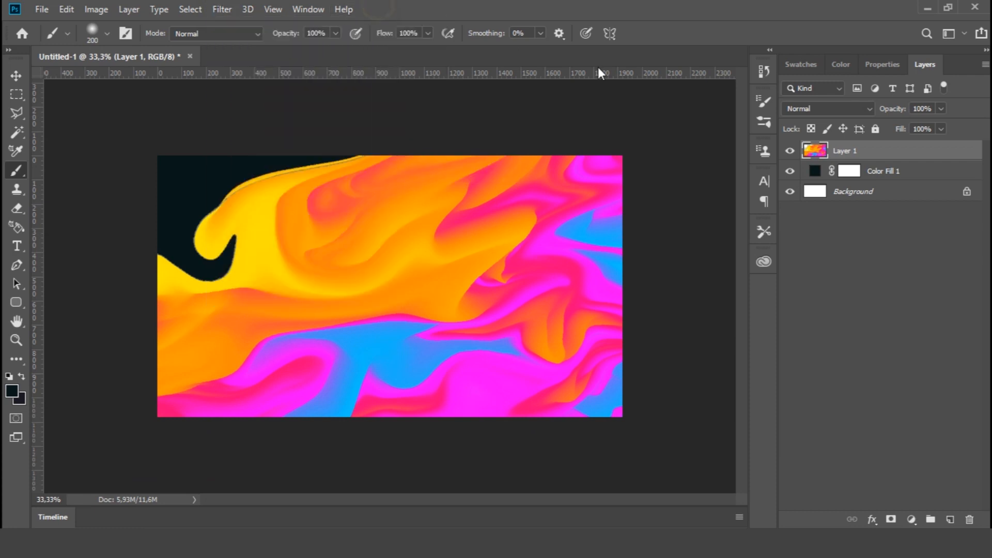
pyautogui.rightClick(872, 157)
pyautogui.click(731, 200)
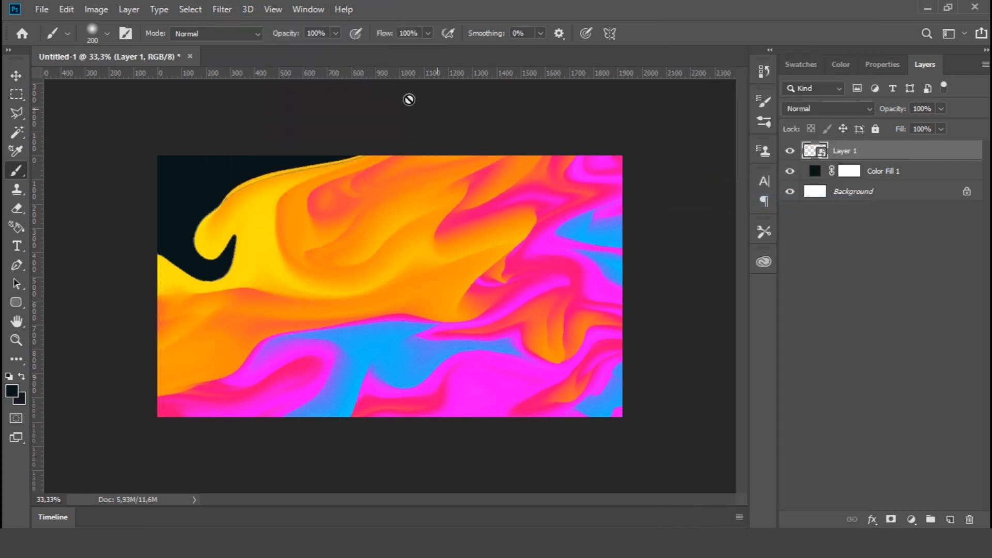
# Apply a light Gaussian Blur with a small radius to Layer 1 as a smart filter
pyautogui.click(222, 9)
pyautogui.moveTo(335, 177)
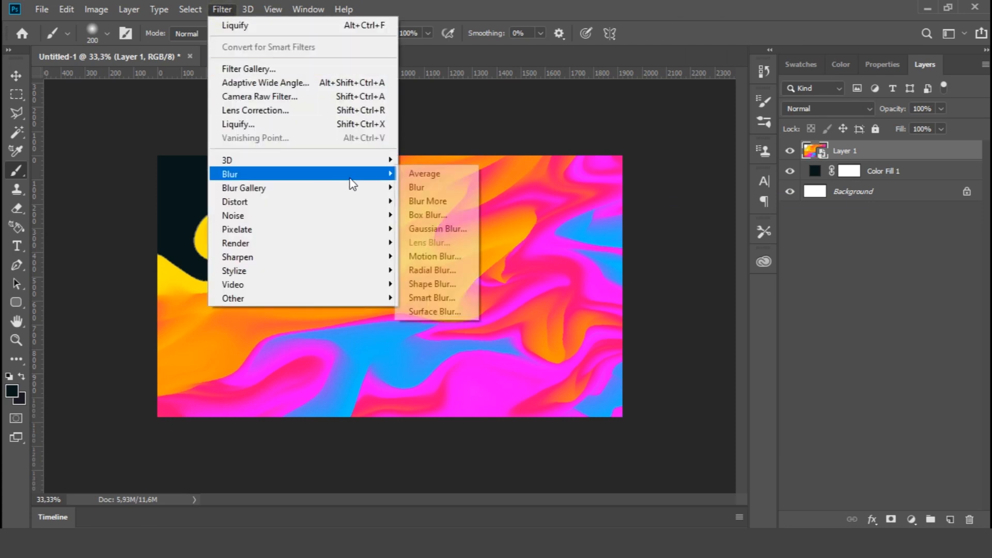
pyautogui.click(458, 231)
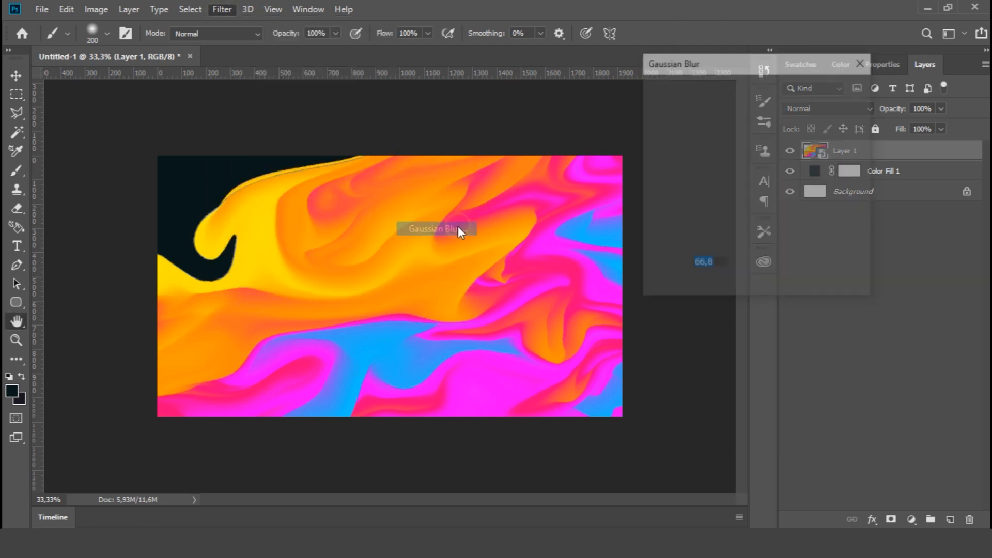
pyautogui.click(705, 283)
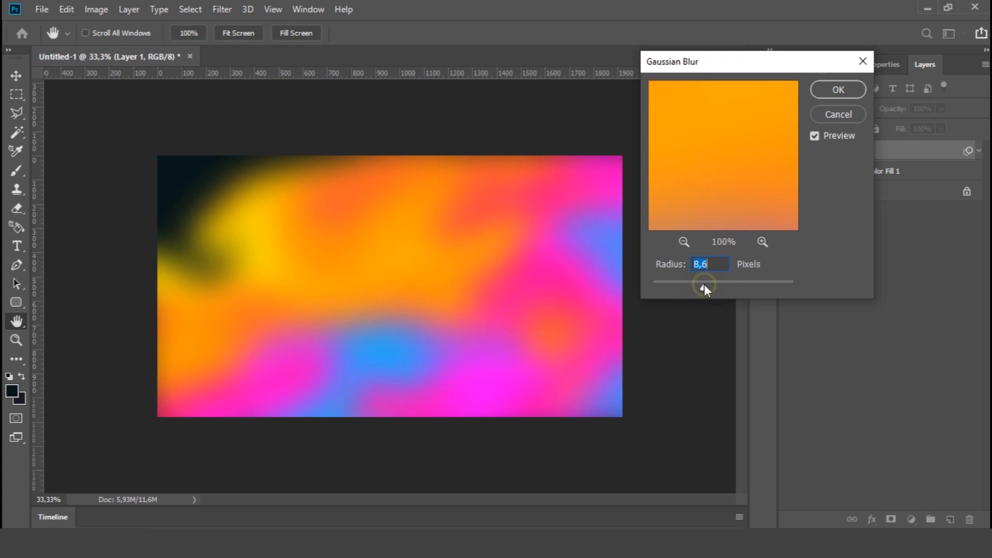
pyautogui.moveTo(707, 288); pyautogui.dragTo(710, 288)
pyautogui.click(838, 89)
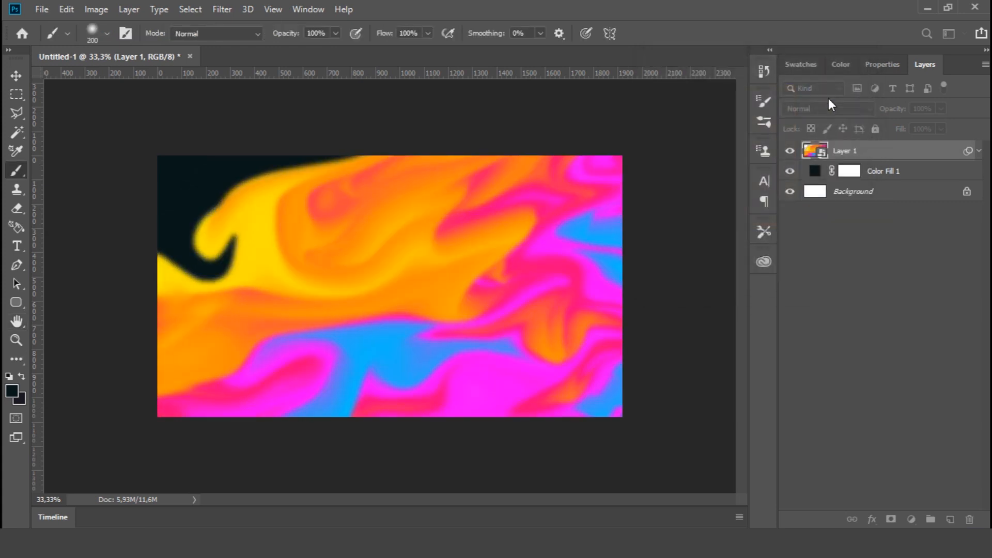
# Paint the Gaussian Blur filter mask black at 50% opacity, brush size 300, sharpening parts of the fluid shapes, and reselect Layer 1
pyautogui.click(838, 168)
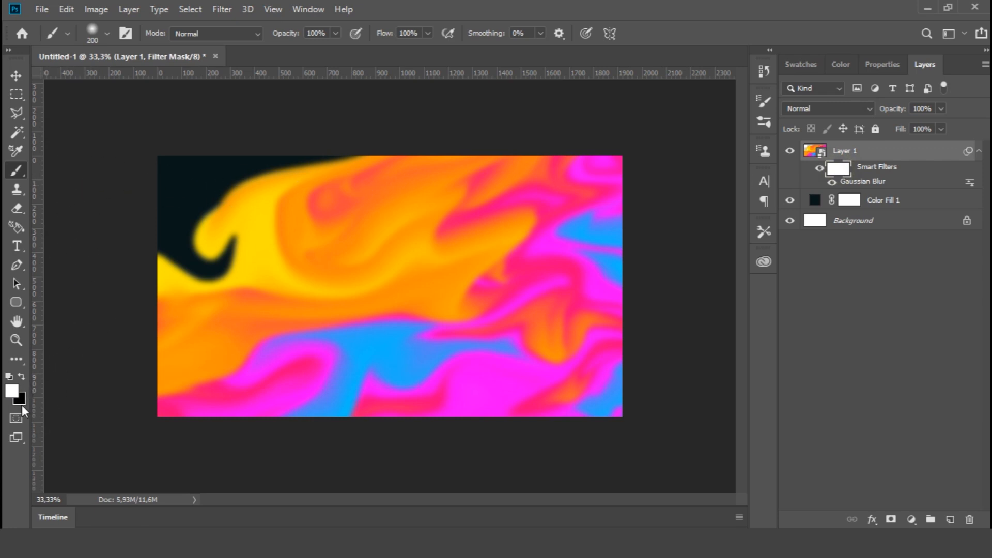
pyautogui.click(22, 379)
pyautogui.click(302, 48)
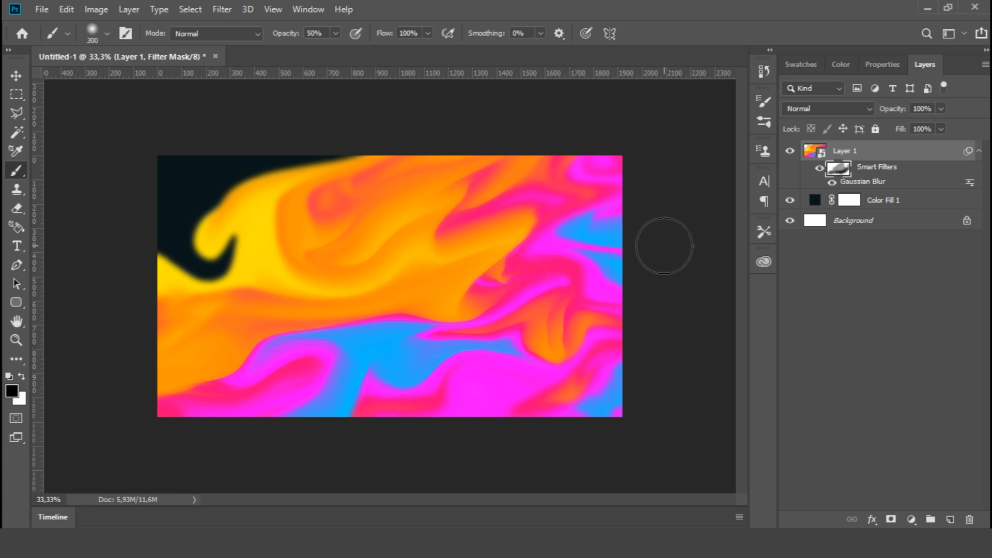
pyautogui.moveTo(311, 192)
pyautogui.mouseDown()
pyautogui.moveTo(422, 245)
pyautogui.moveTo(365, 255)
pyautogui.moveTo(440, 243)
pyautogui.moveTo(392, 227)
pyautogui.moveTo(475, 215)
pyautogui.moveTo(438, 193)
pyautogui.moveTo(516, 225)
pyautogui.moveTo(372, 219)
pyautogui.moveTo(498, 232)
pyautogui.moveTo(217, 374)
pyautogui.moveTo(482, 292)
pyautogui.moveTo(537, 326)
pyautogui.moveTo(561, 304)
pyautogui.moveTo(431, 294)
pyautogui.moveTo(517, 310)
pyautogui.moveTo(491, 361)
pyautogui.moveTo(246, 334)
pyautogui.mouseUp()
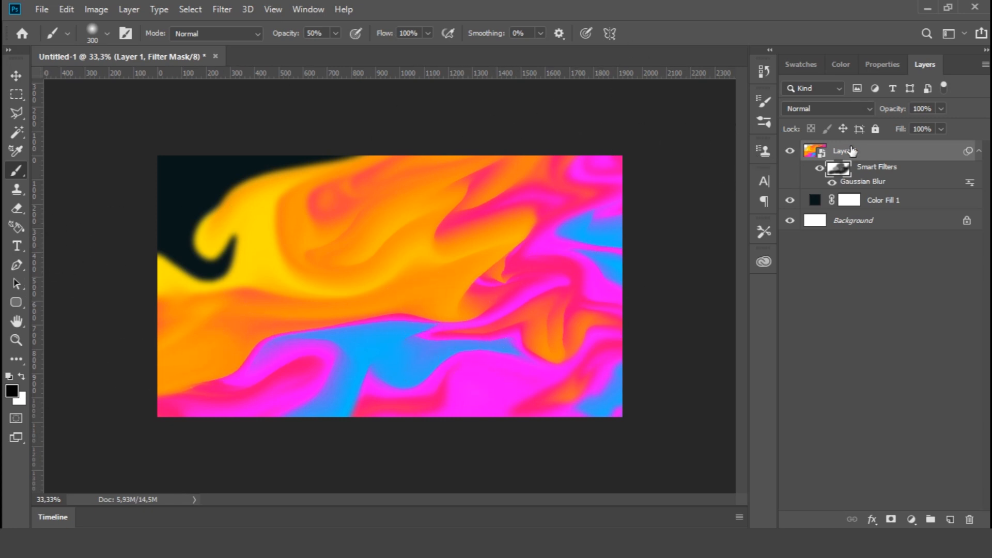
pyautogui.click(871, 152)
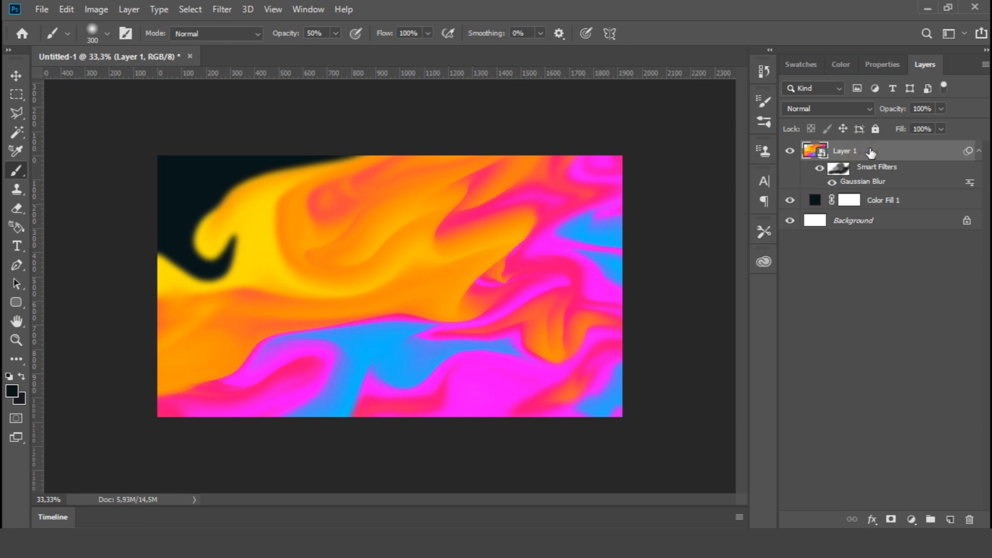
pyautogui.click(979, 152)
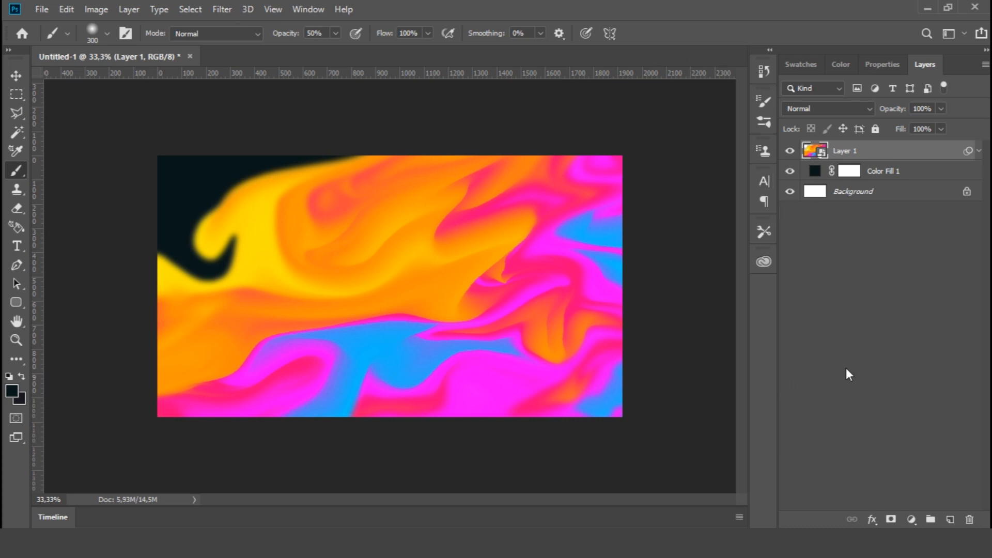
# Transform Layer 1 to 92.47% scale, rotate it -11.73°, and place it at X 939.15, Y 624.53 px
pyautogui.hotkey('ctrl', 't')
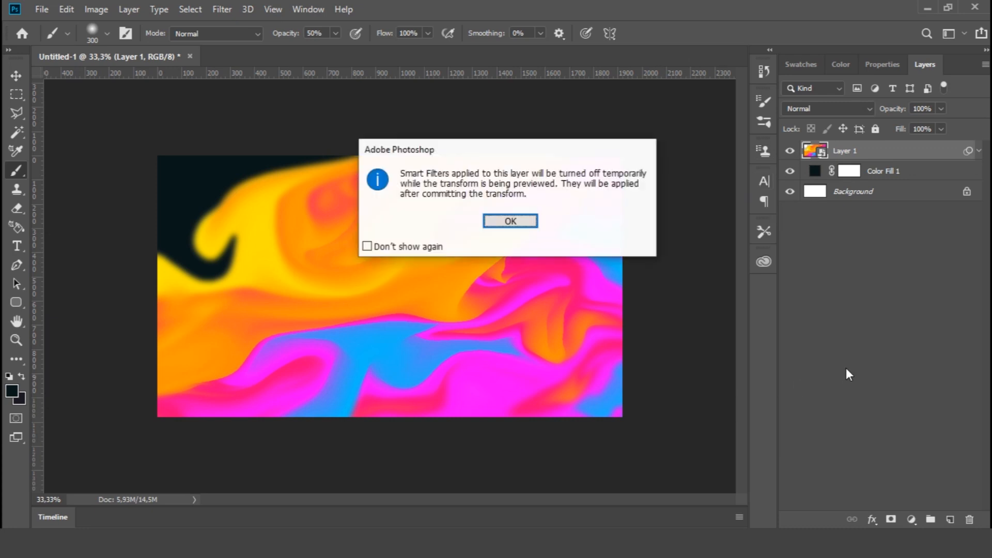
pyautogui.click(519, 224)
pyautogui.moveTo(694, 461); pyautogui.dragTo(706, 433)
pyautogui.moveTo(165, 341); pyautogui.dragTo(135, 334)
pyautogui.moveTo(698, 118); pyautogui.dragTo(700, 102)
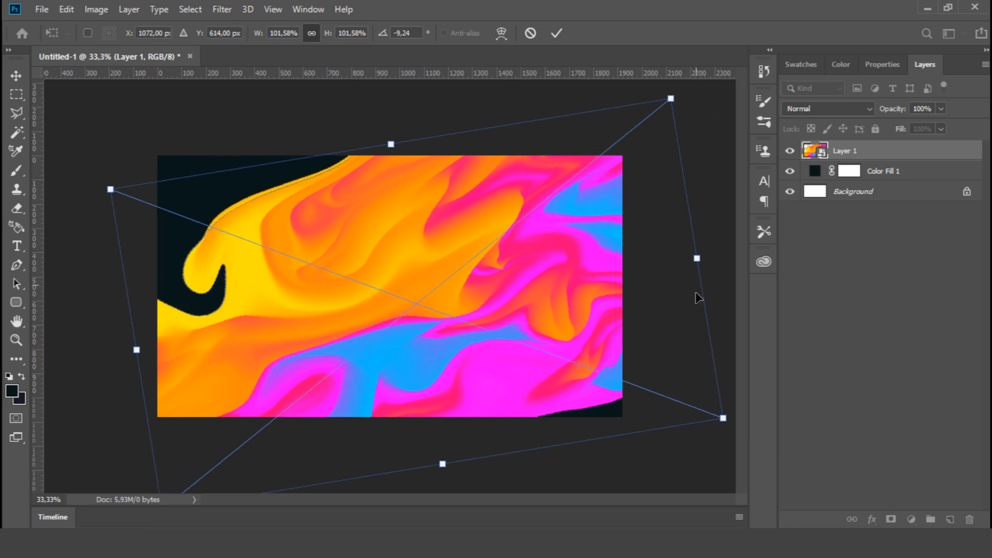
pyautogui.moveTo(725, 418); pyautogui.dragTo(671, 398)
pyautogui.moveTo(188, 350); pyautogui.dragTo(132, 352)
pyautogui.moveTo(626, 116); pyautogui.dragTo(635, 110)
pyautogui.moveTo(700, 421); pyautogui.dragTo(692, 404)
pyautogui.moveTo(657, 251)
pyautogui.mouseDown()
pyautogui.moveTo(623, 256)
pyautogui.moveTo(643, 261)
pyautogui.mouseUp()
pyautogui.press('b')
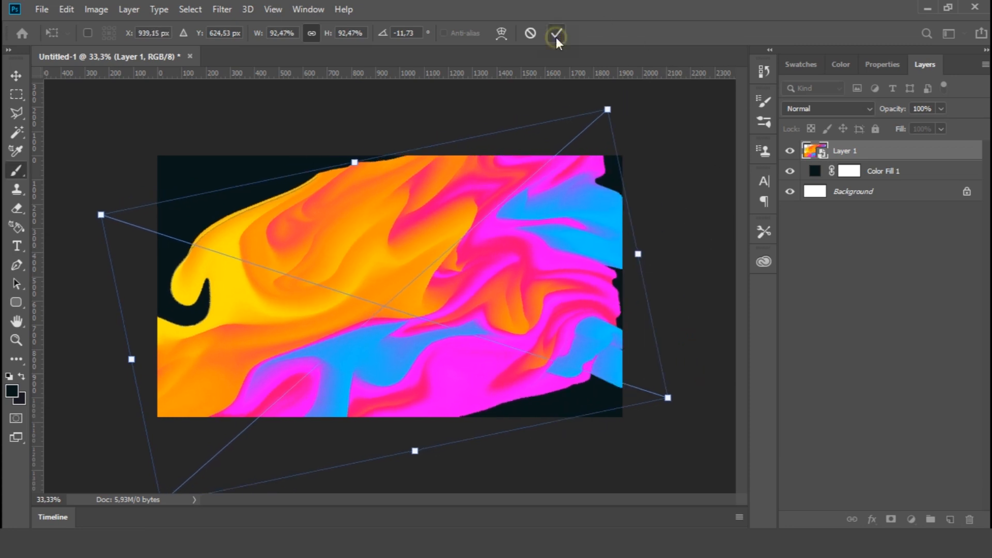
pyautogui.click(556, 35)
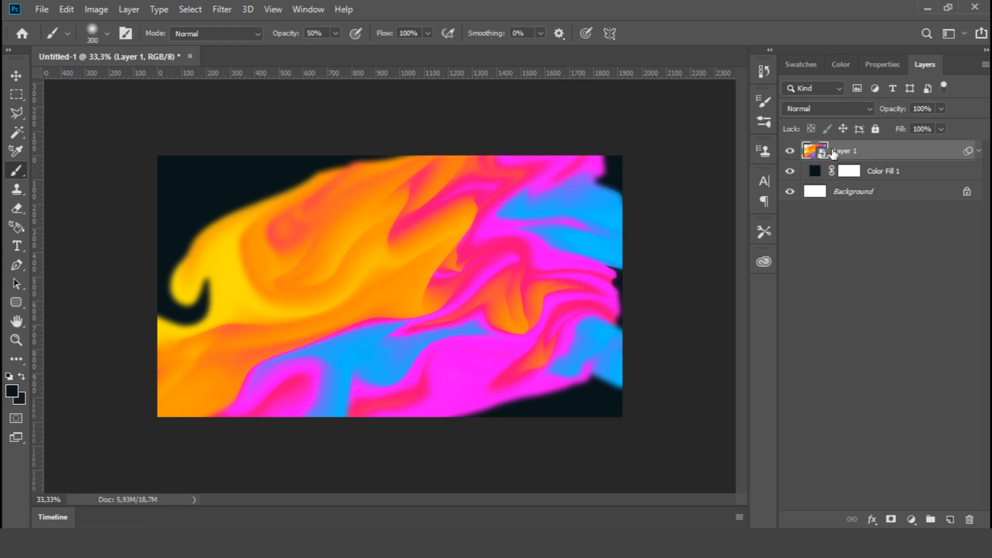
# Lower the radius of Layer 1's Gaussian Blur smart filter
pyautogui.click(980, 152)
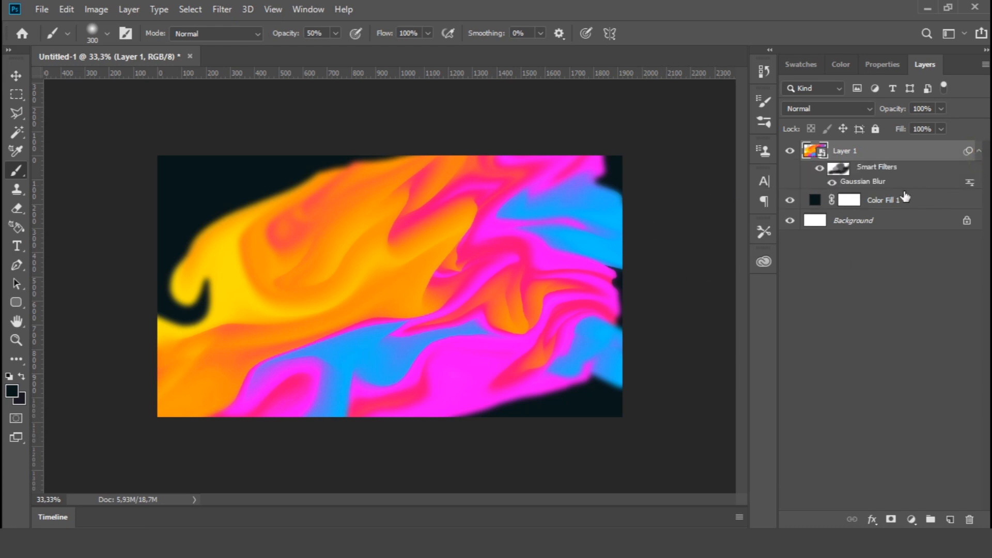
pyautogui.doubleClick(872, 182)
pyautogui.moveTo(703, 283); pyautogui.dragTo(696, 282)
pyautogui.click(838, 89)
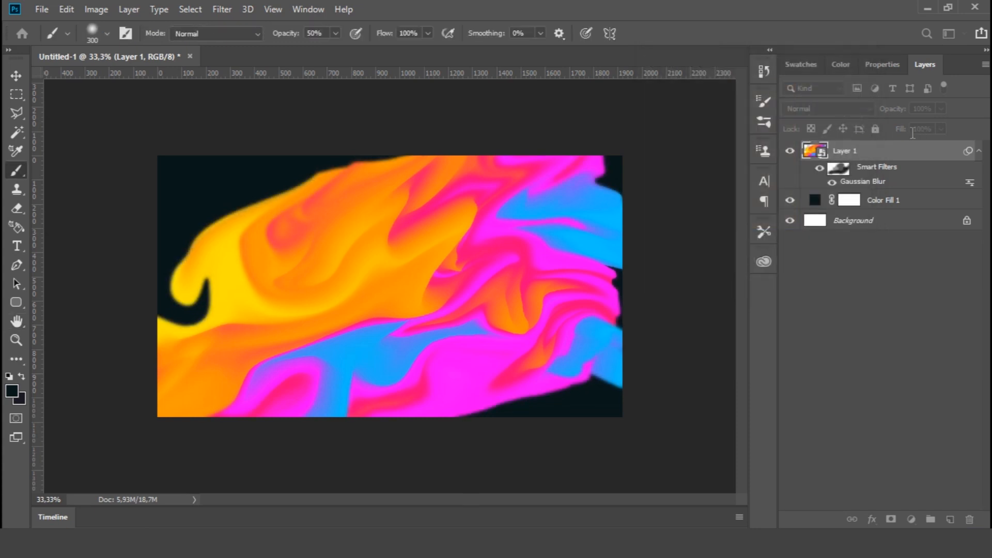
pyautogui.click(979, 151)
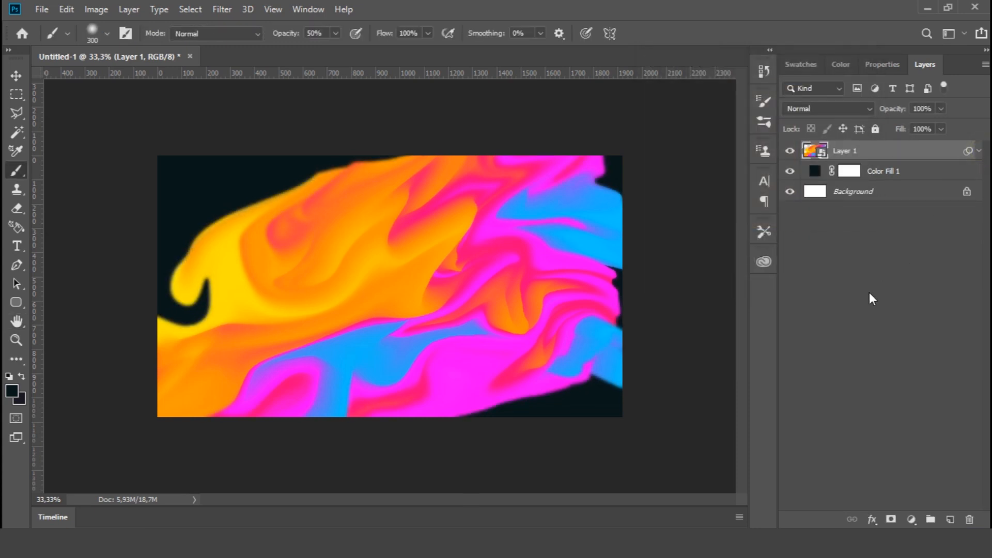
# Add a layer mask to Layer 1 for cleaning up the fluid's rough edges
pyautogui.hotkey('ctrl', '+')
pyautogui.moveTo(275, 187); pyautogui.dragTo(250, 109)
pyautogui.moveTo(573, 368); pyautogui.dragTo(297, 354)
pyautogui.moveTo(599, 305); pyautogui.dragTo(509, 418)
pyautogui.moveTo(523, 288); pyautogui.dragTo(521, 311)
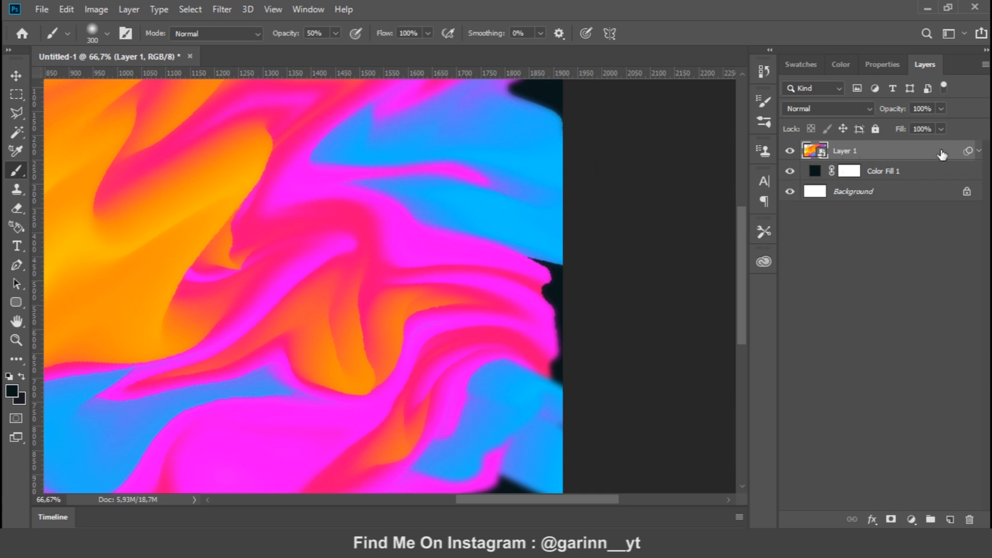
pyautogui.click(980, 151)
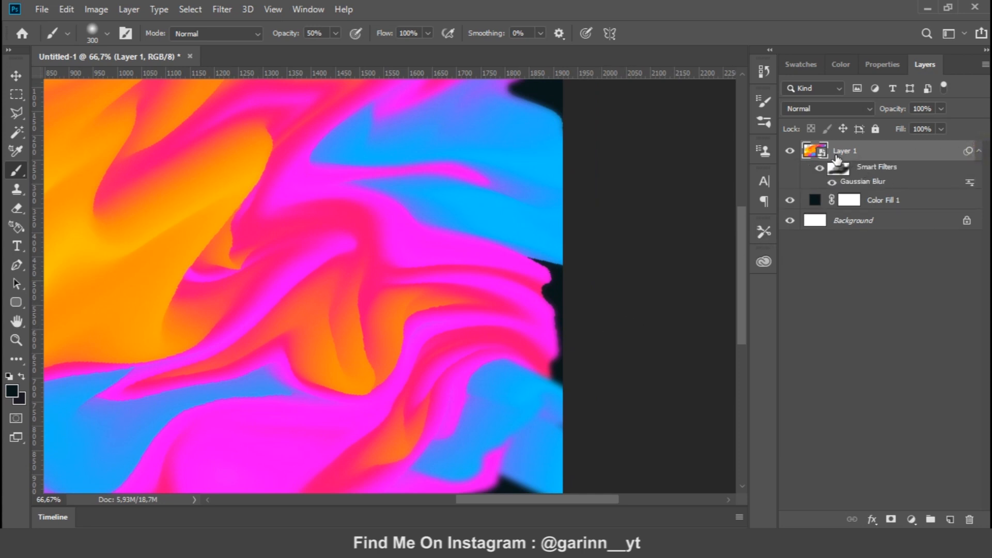
pyautogui.click(978, 153)
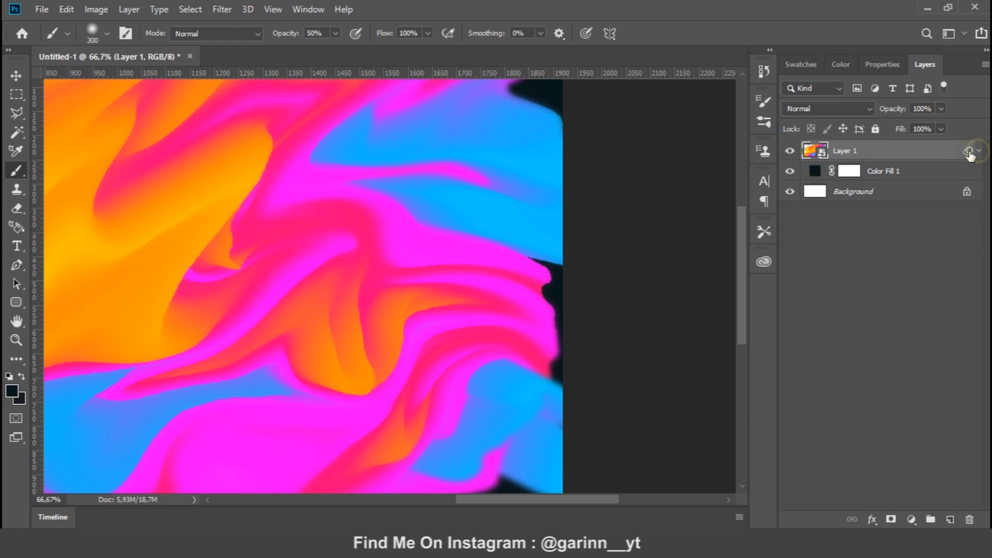
pyautogui.click(891, 519)
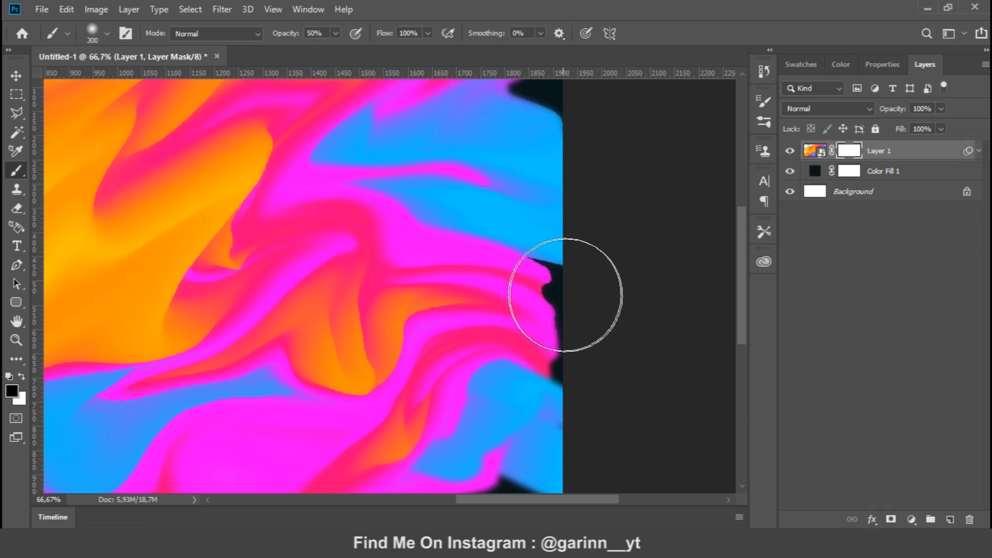
# Paint black on Layer 1's mask with brush size 70 at 100% opacity, hiding the magenta tip at the canvas's right edge
pyautogui.press('[')
pyautogui.press('[')
pyautogui.press('[')
pyautogui.press('[')
pyautogui.press('[')
pyautogui.press('[')
pyautogui.press('[')
pyautogui.press('[')
pyautogui.press('[')
pyautogui.press('[')
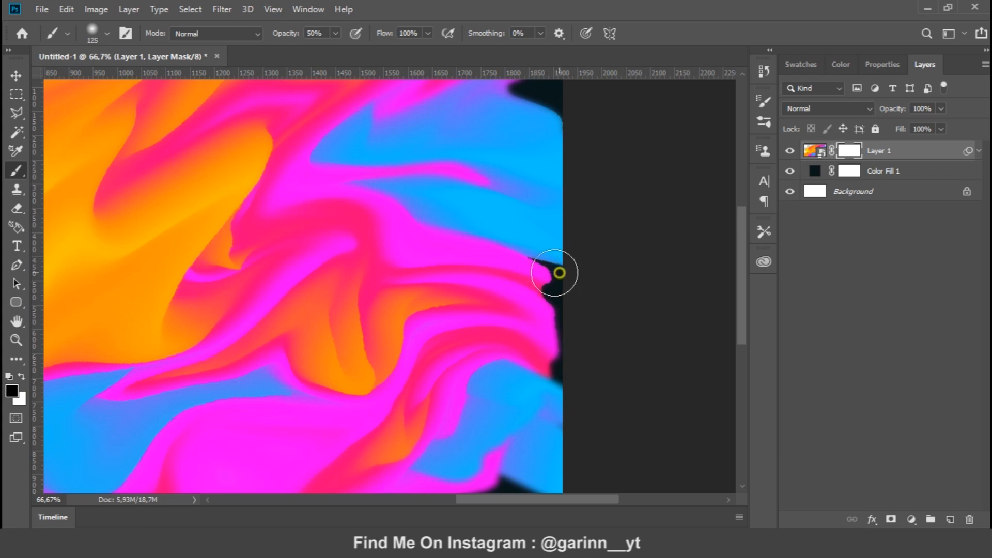
pyautogui.moveTo(537, 271)
pyautogui.mouseDown()
pyautogui.moveTo(531, 263)
pyautogui.moveTo(576, 272)
pyautogui.mouseUp()
pyautogui.hotkey('ctrl', 'z')
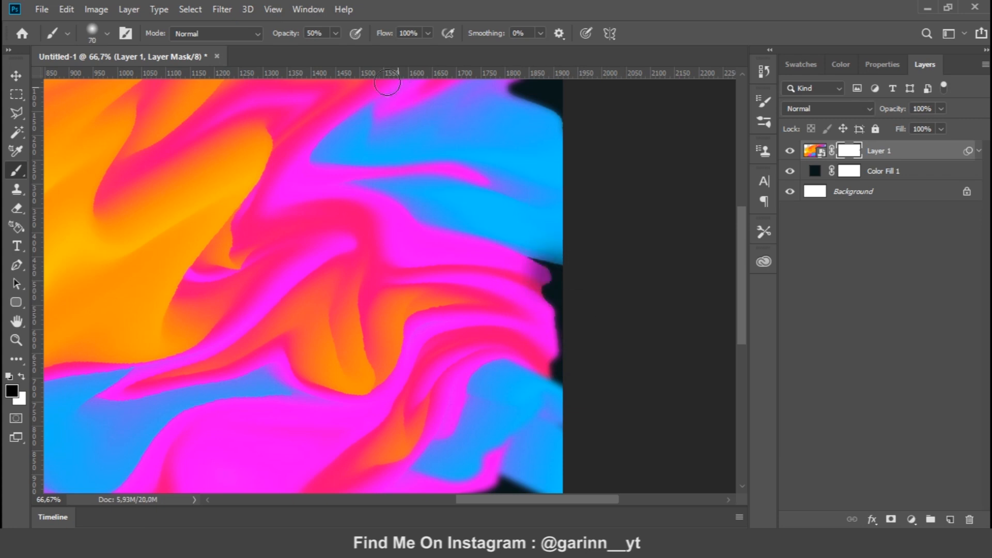
pyautogui.click(336, 33)
pyautogui.moveTo(336, 48); pyautogui.dragTo(374, 48)
pyautogui.moveTo(570, 282)
pyautogui.mouseDown()
pyautogui.moveTo(531, 265)
pyautogui.moveTo(584, 278)
pyautogui.moveTo(594, 303)
pyautogui.moveTo(549, 277)
pyautogui.moveTo(574, 326)
pyautogui.moveTo(565, 343)
pyautogui.moveTo(556, 272)
pyautogui.moveTo(579, 262)
pyautogui.mouseUp()
# Paint black on Layer 1's mask along the lower magenta edge to smooth its outline
pyautogui.scroll(-3, 612, 310)
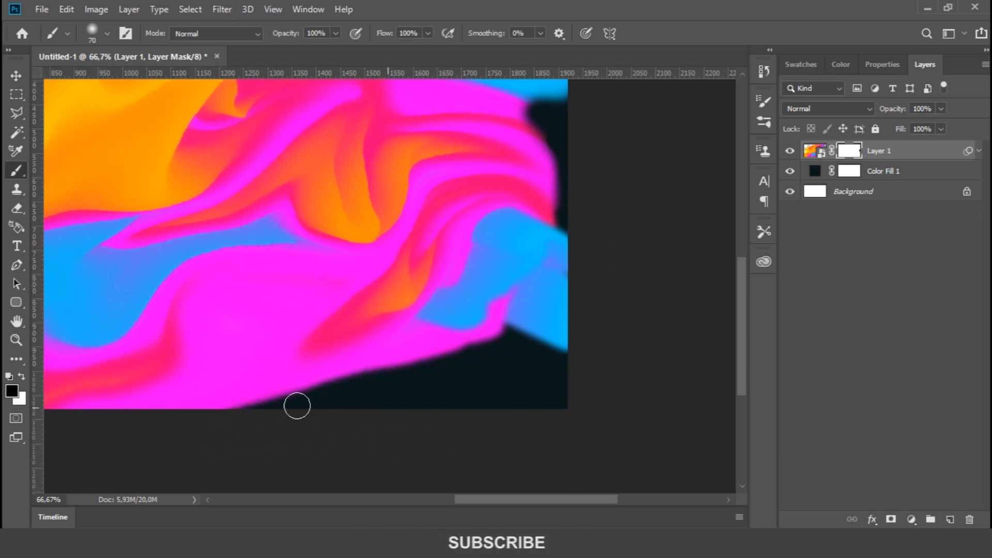
pyautogui.moveTo(491, 354)
pyautogui.mouseDown()
pyautogui.moveTo(370, 367)
pyautogui.moveTo(288, 408)
pyautogui.moveTo(409, 376)
pyautogui.mouseUp()
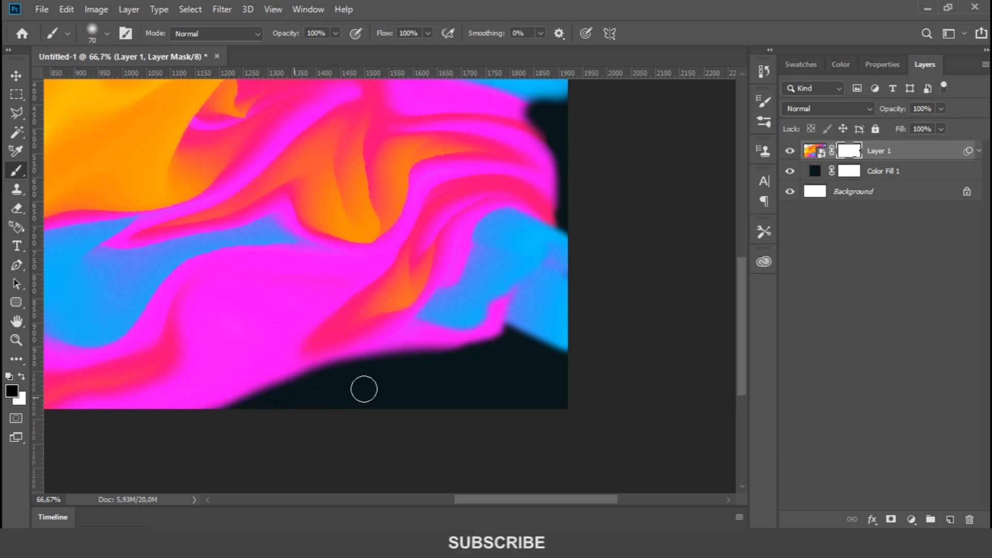
pyautogui.moveTo(446, 404); pyautogui.dragTo(534, 451)
pyautogui.hotkey('ctrl', '-')
pyautogui.hotkey('ctrl', '-')
pyautogui.hotkey('ctrl', '-')
pyautogui.hotkey('ctrl', '0')
pyautogui.hotkey('ctrl', '-')
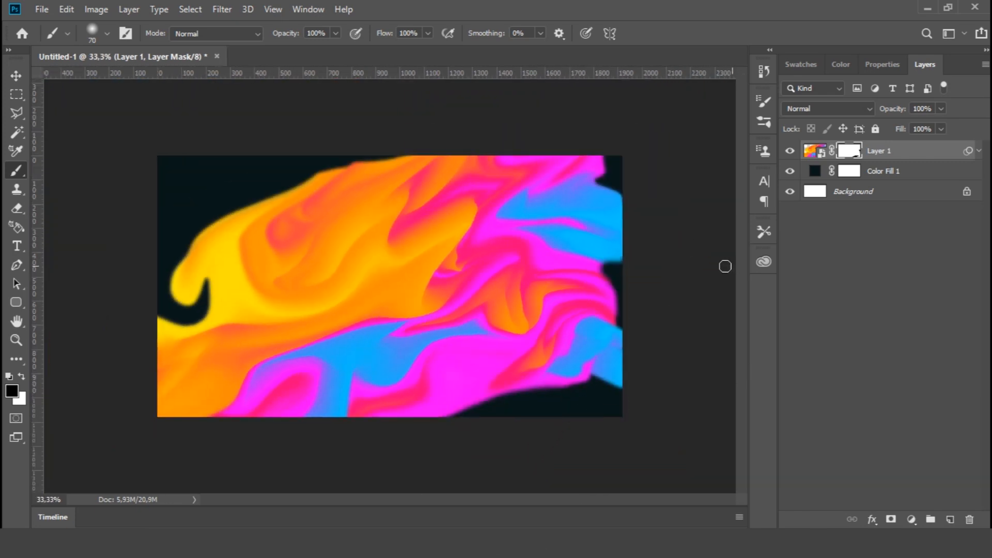
# Scale Layer 1 up proportionally to 102.43%, extending the fluid toward the canvas's right edge
pyautogui.click(16, 75)
pyautogui.hotkey('ctrl', 't')
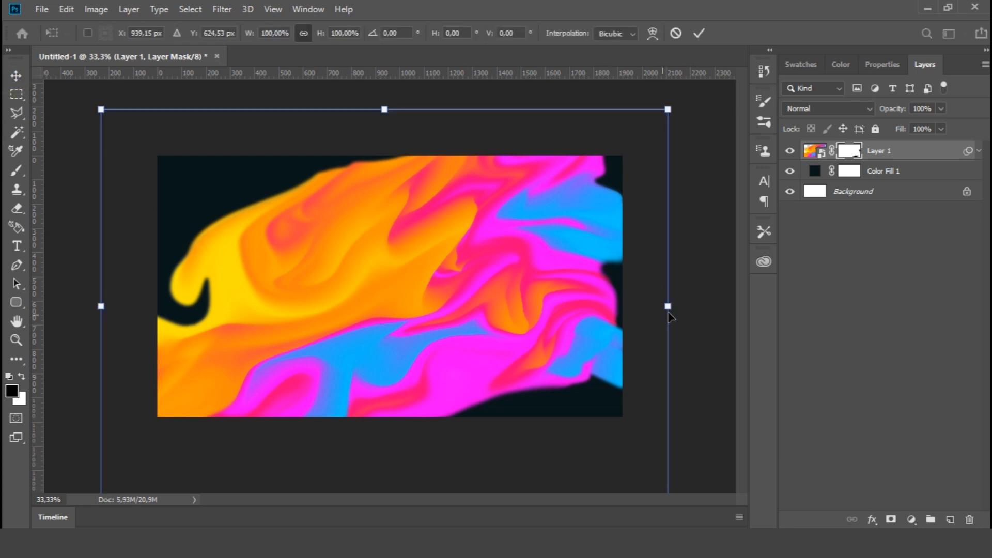
pyautogui.moveTo(668, 306); pyautogui.dragTo(681, 305)
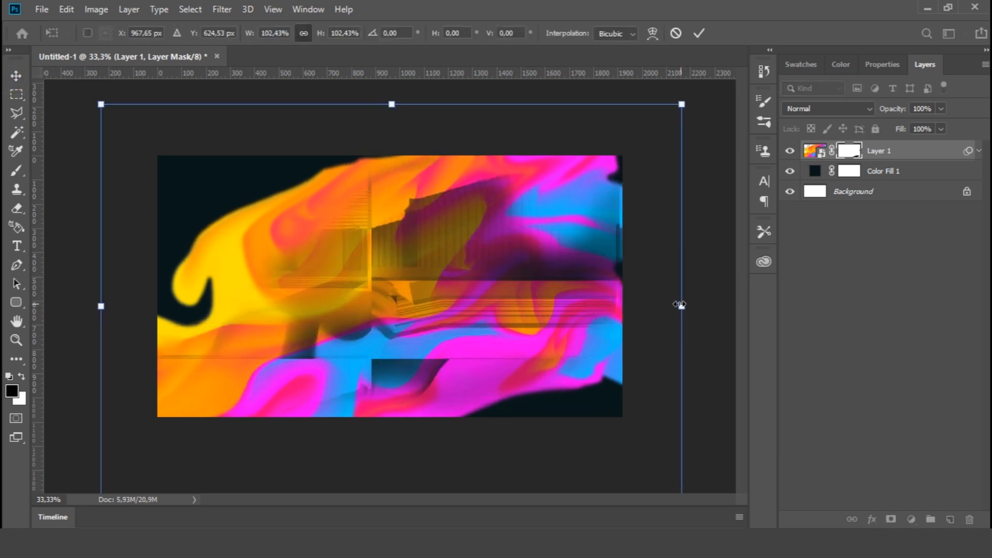
pyautogui.click(696, 33)
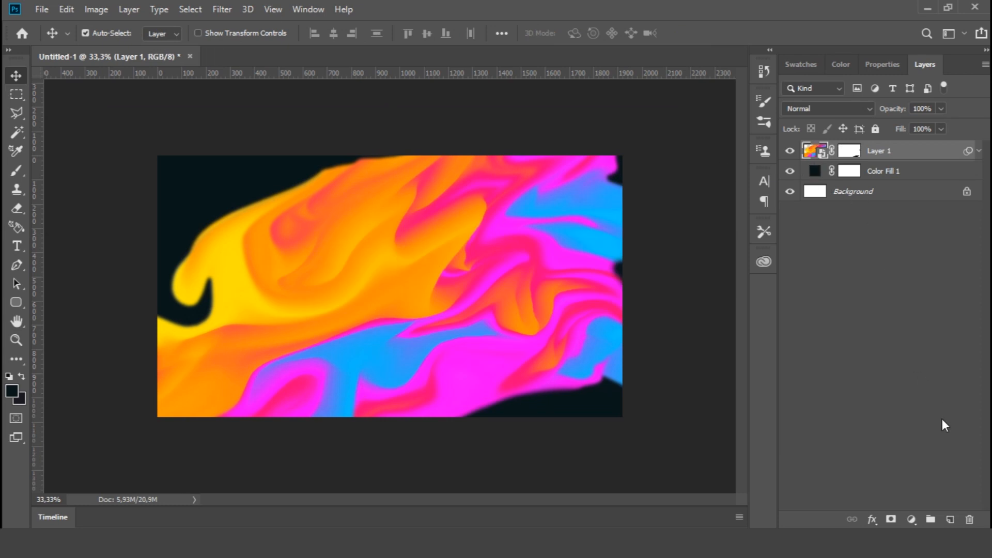
# Add the text "ABSTRACT" near the middle of the canvas
pyautogui.click(17, 246)
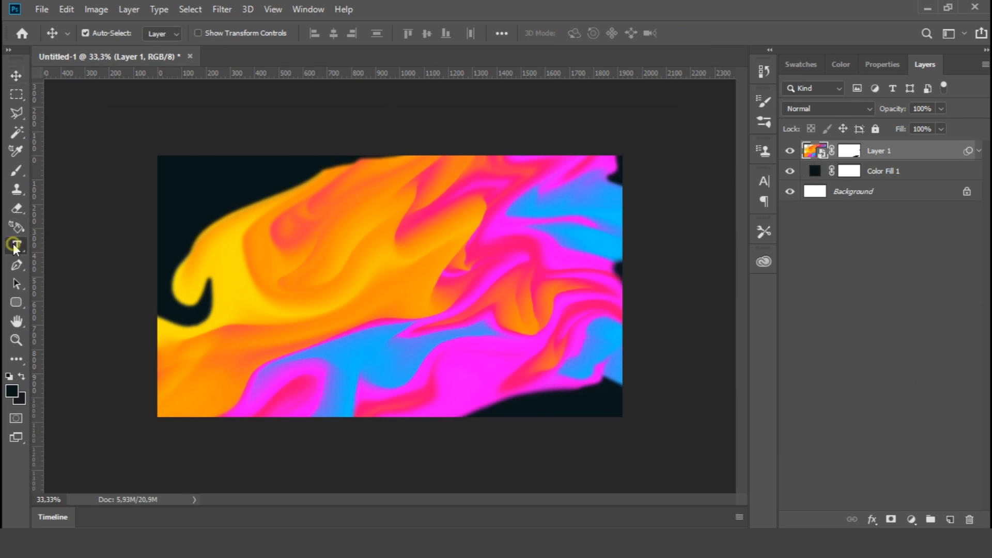
pyautogui.click(383, 274)
pyautogui.write('ABSTRACT')
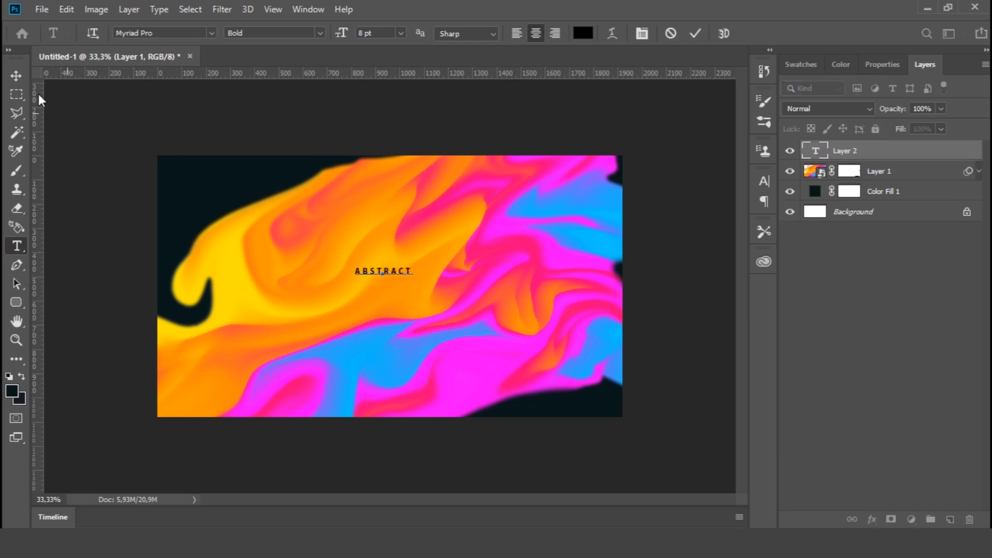
pyautogui.click(16, 76)
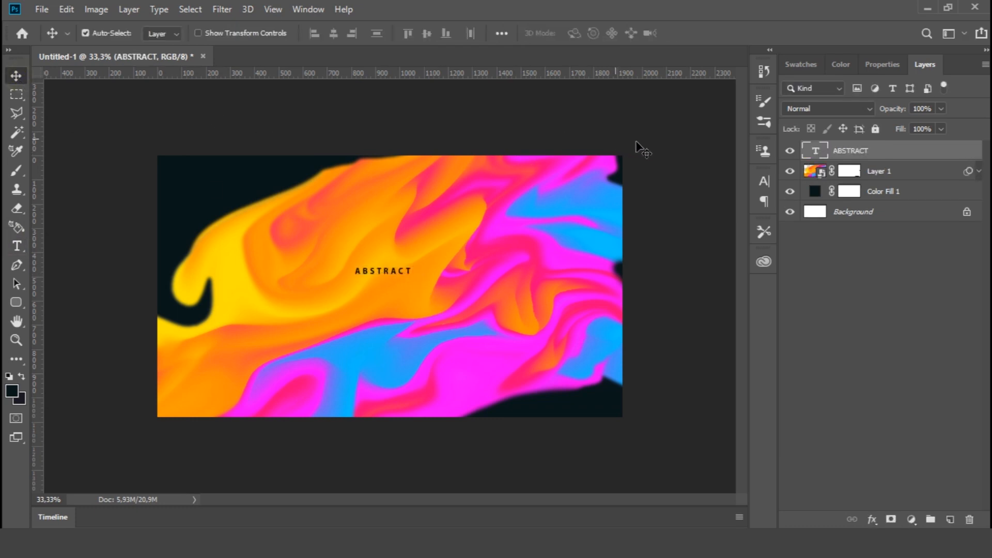
# Change the ABSTRACT text's colour to white
pyautogui.click(763, 181)
pyautogui.click(731, 265)
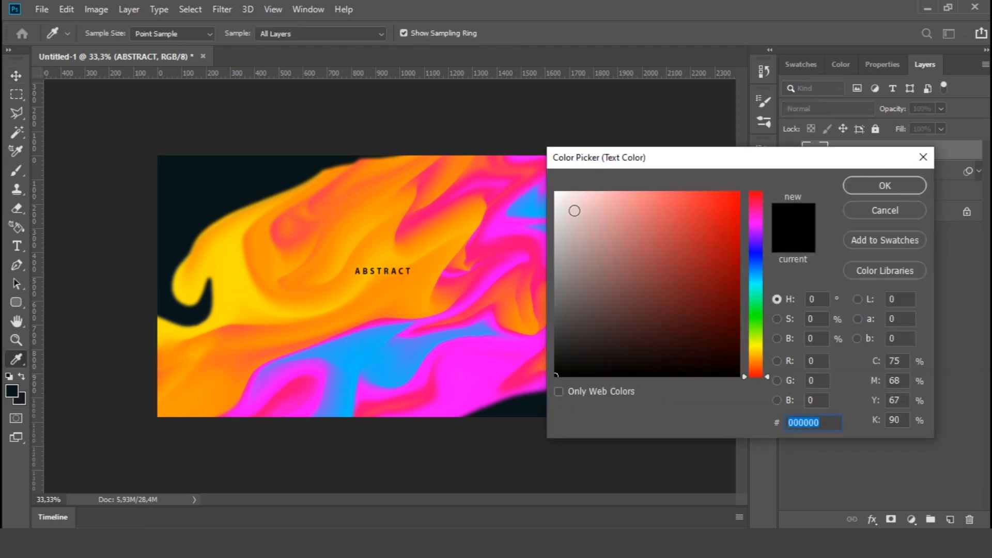
pyautogui.click(557, 195)
pyautogui.click(867, 185)
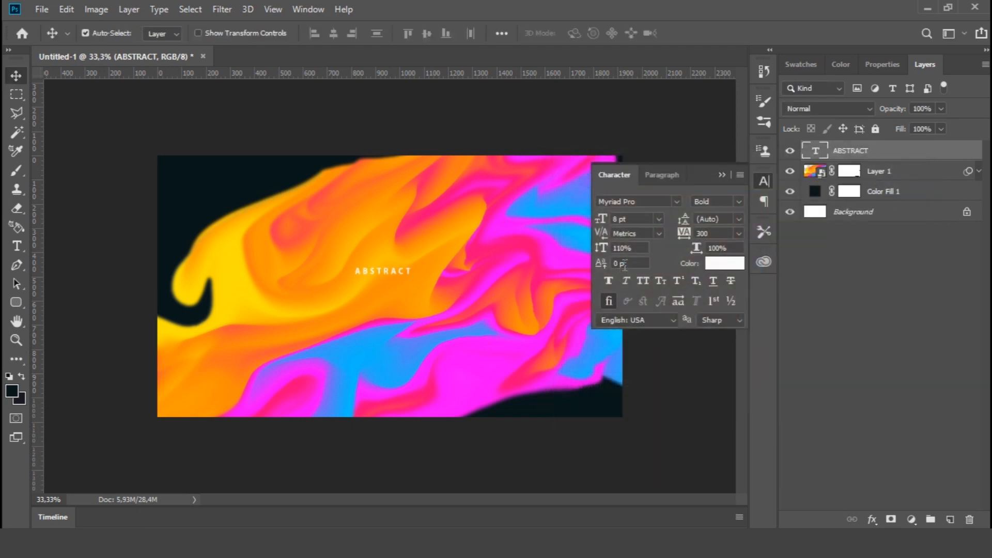
pyautogui.click(765, 181)
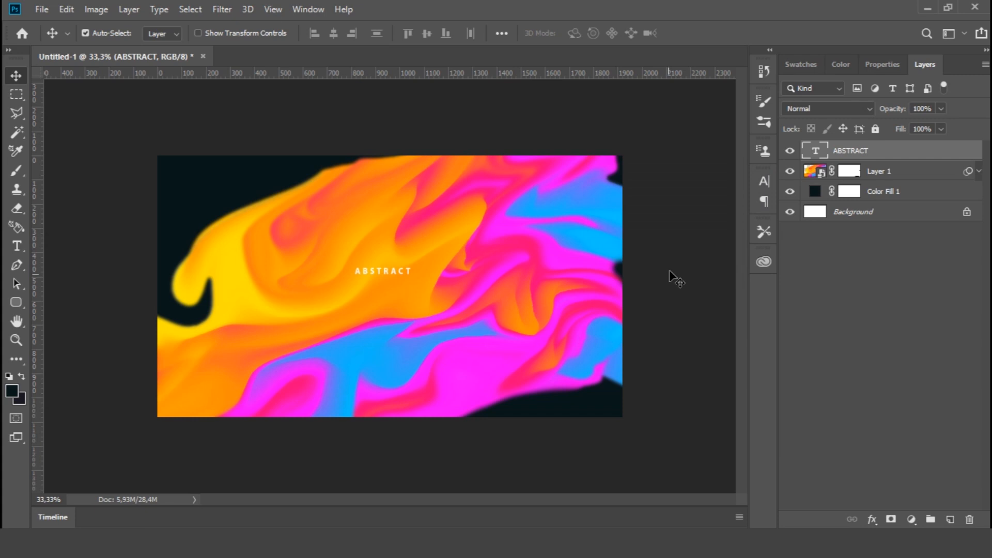
# Set the ABSTRACT text's font size to 12 pt
pyautogui.click(764, 180)
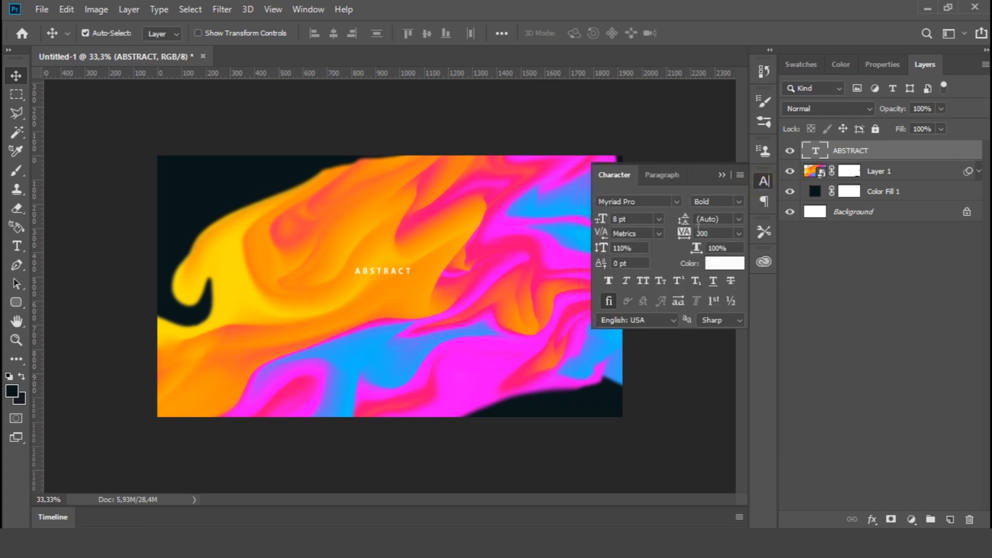
pyautogui.click(659, 218)
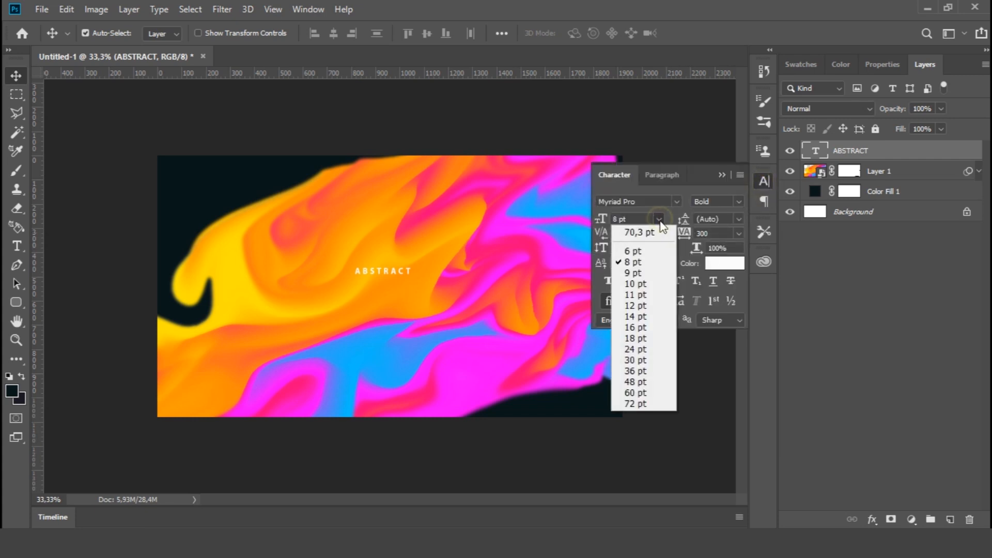
pyautogui.click(637, 305)
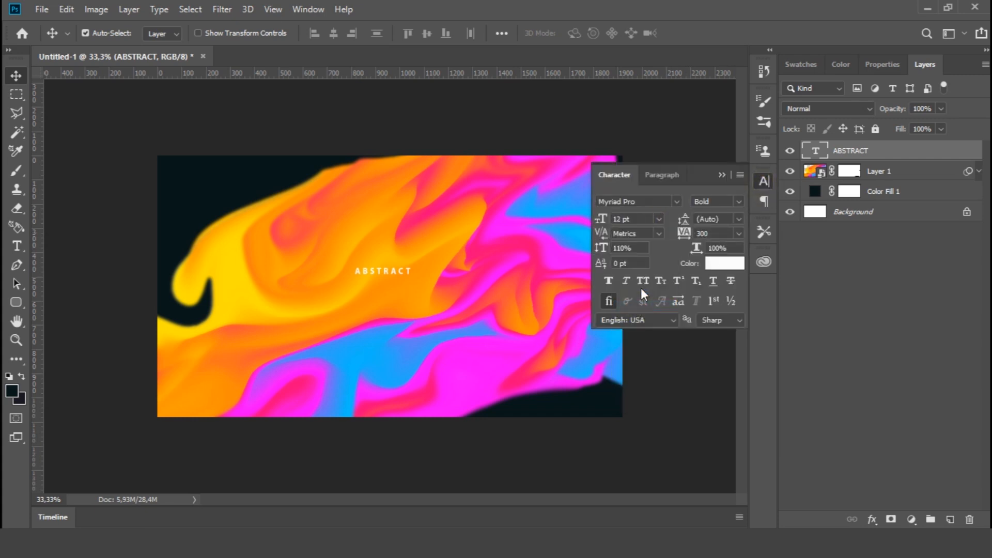
pyautogui.click(763, 181)
# Set the ABSTRACT text's tracking to 900 and its font size to 14 pt
pyautogui.click(762, 182)
pyautogui.click(736, 201)
pyautogui.click(702, 233)
pyautogui.write('5')
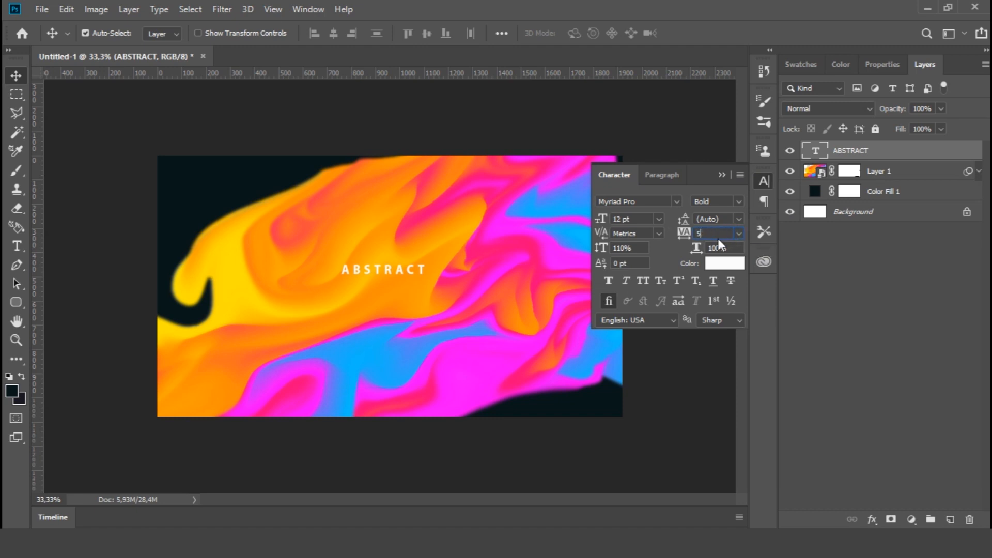
pyautogui.write('00')
pyautogui.press('Return')
pyautogui.scroll(19, 713, 234)
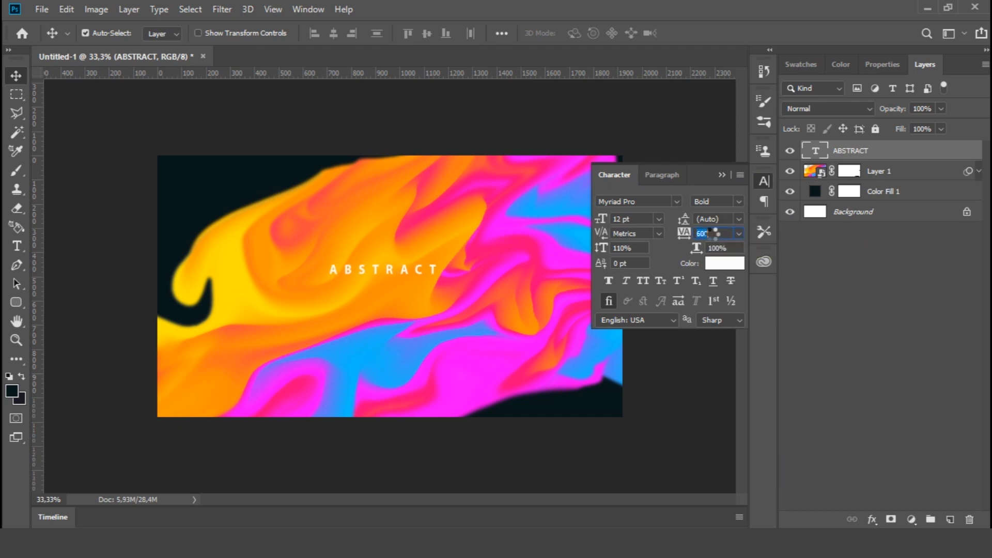
pyautogui.click(658, 219)
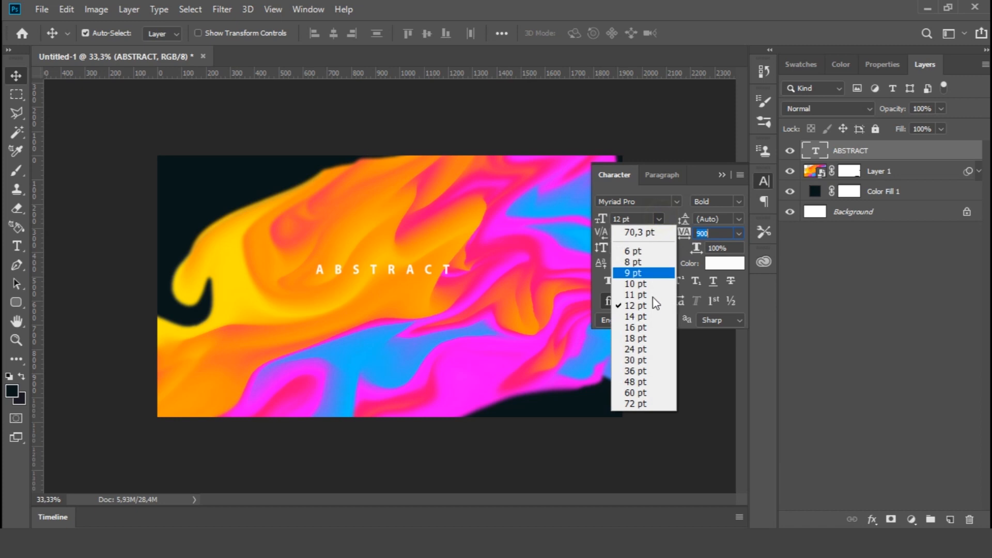
pyautogui.click(634, 319)
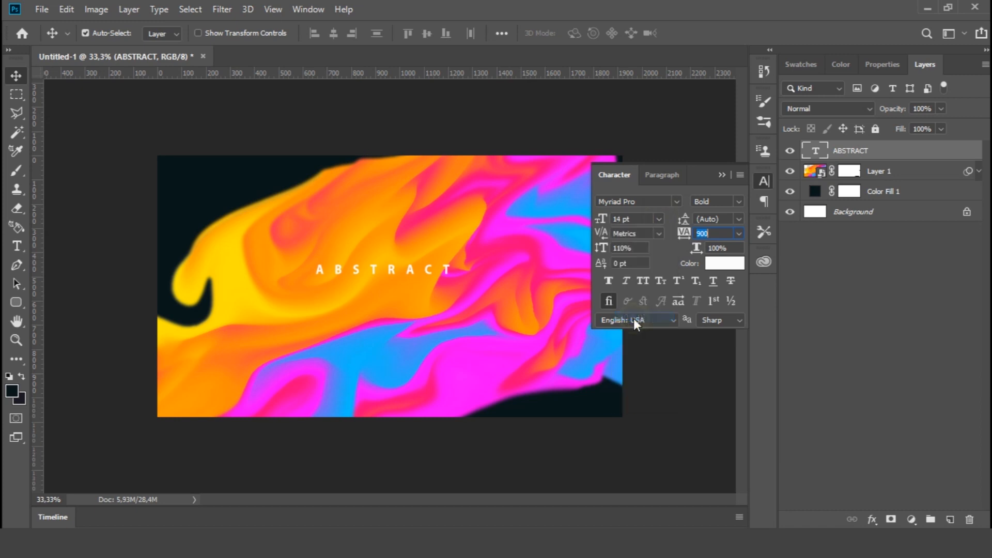
pyautogui.click(766, 175)
# Centre the ABSTRACT text horizontally on the canvas and position it slightly above the vertical middle
pyautogui.hotkey('ctrl', 'a')
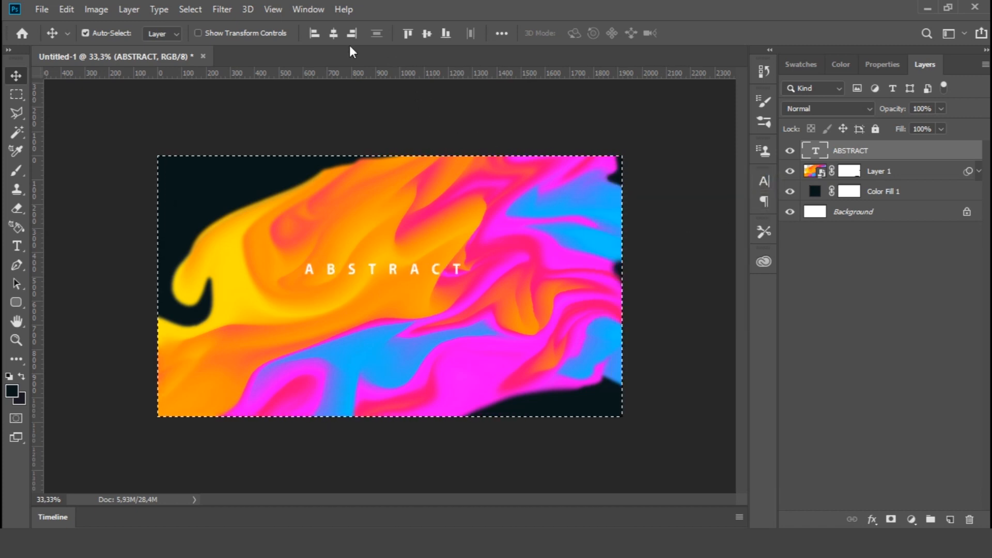
pyautogui.click(333, 33)
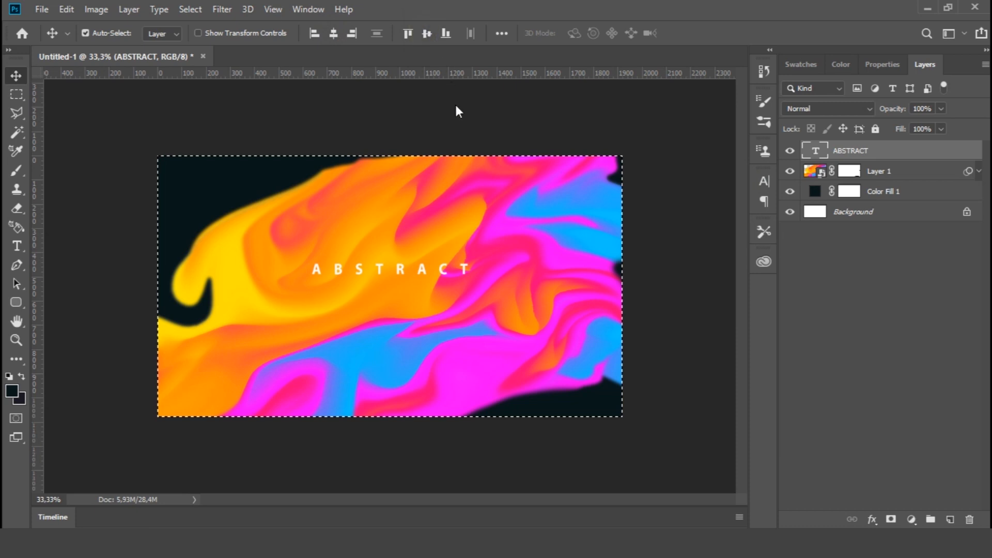
pyautogui.hotkey('ctrl', 'd')
pyautogui.hotkey('shift', 'Up')
pyautogui.hotkey('shift', 'Up')
pyautogui.hotkey('shift', 'Up')
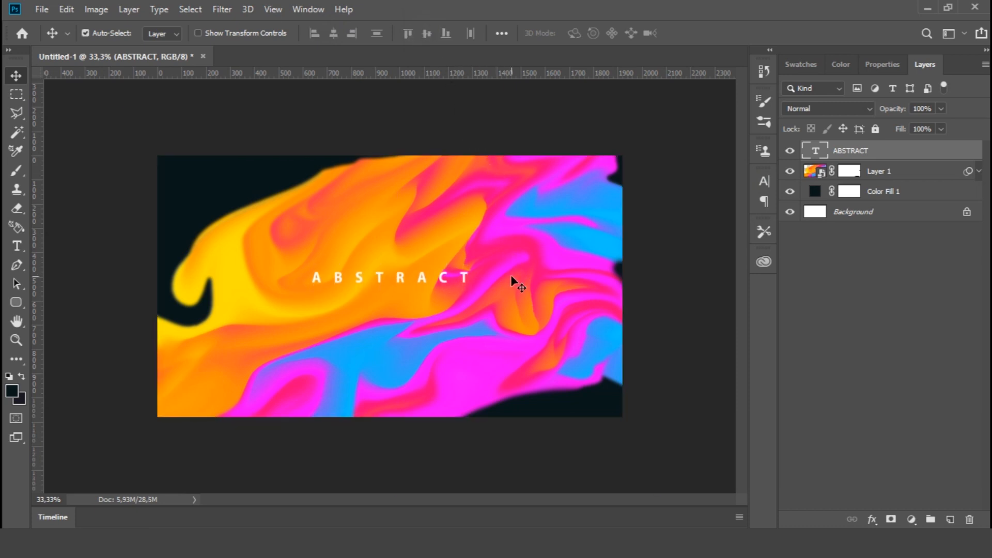
# Duplicate the ABSTRACT text just below the original and replace the copy's wording with "BACKGROUND DESIGN"
pyautogui.moveTo(511, 275); pyautogui.dragTo(399, 305)
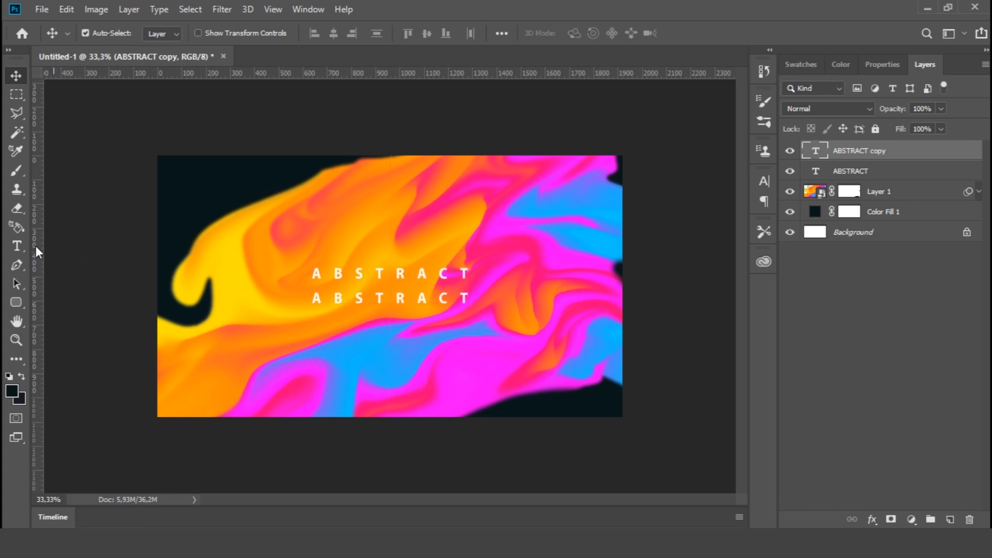
pyautogui.press('t')
pyautogui.doubleClick(377, 302)
pyautogui.write('BACKGROUND DESIGN')
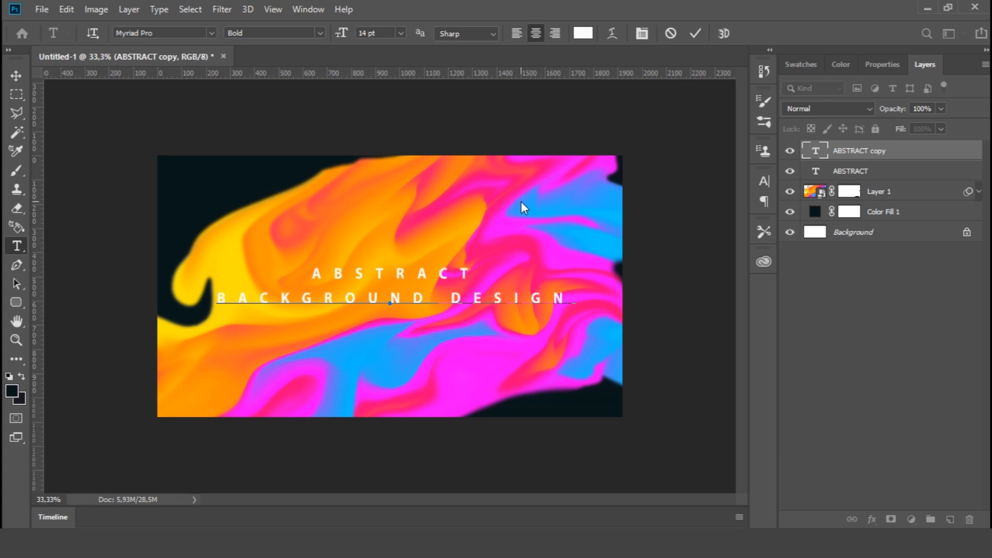
pyautogui.click(693, 34)
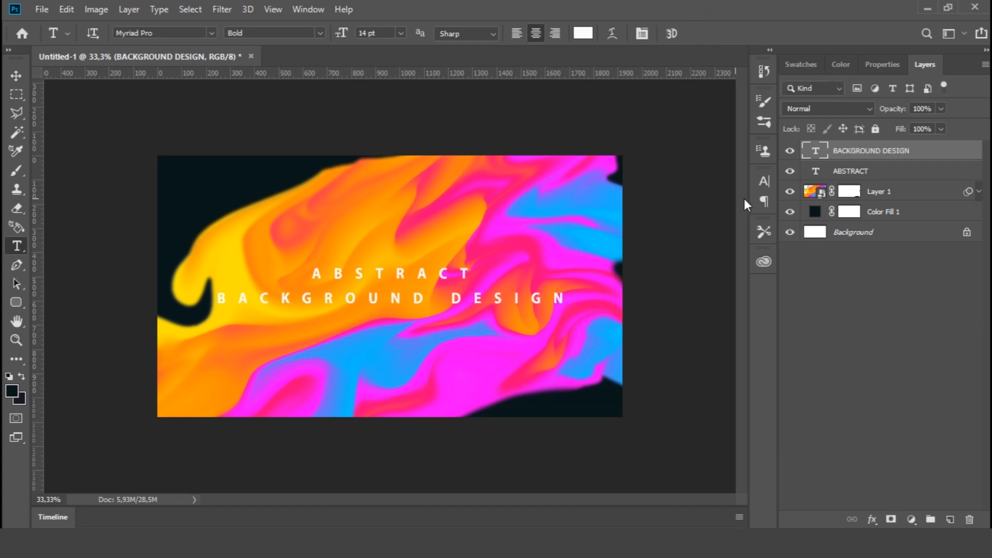
# Set the BACKGROUND DESIGN text to 12 pt Semibold with a tracking of 500
pyautogui.press('v')
pyautogui.click(766, 181)
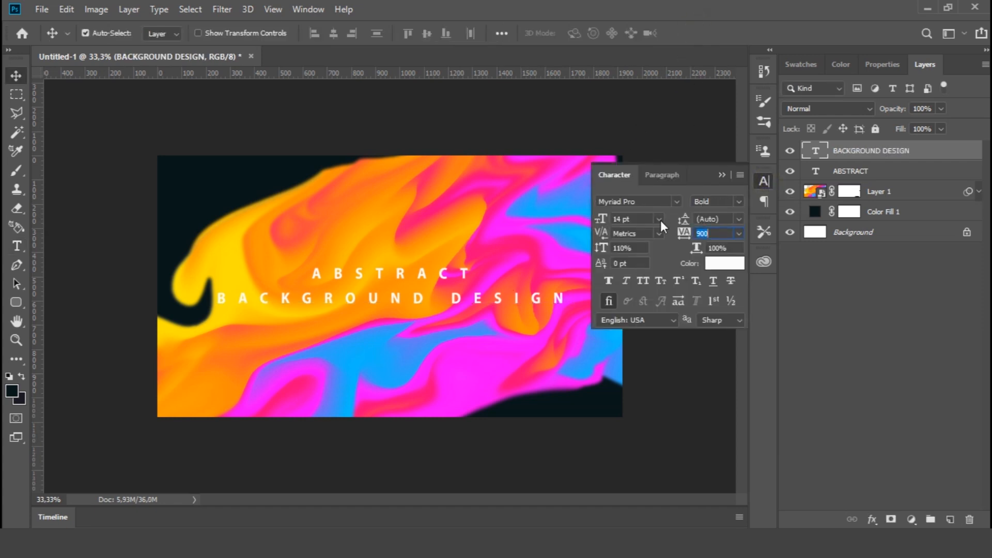
pyautogui.click(660, 220)
pyautogui.click(630, 309)
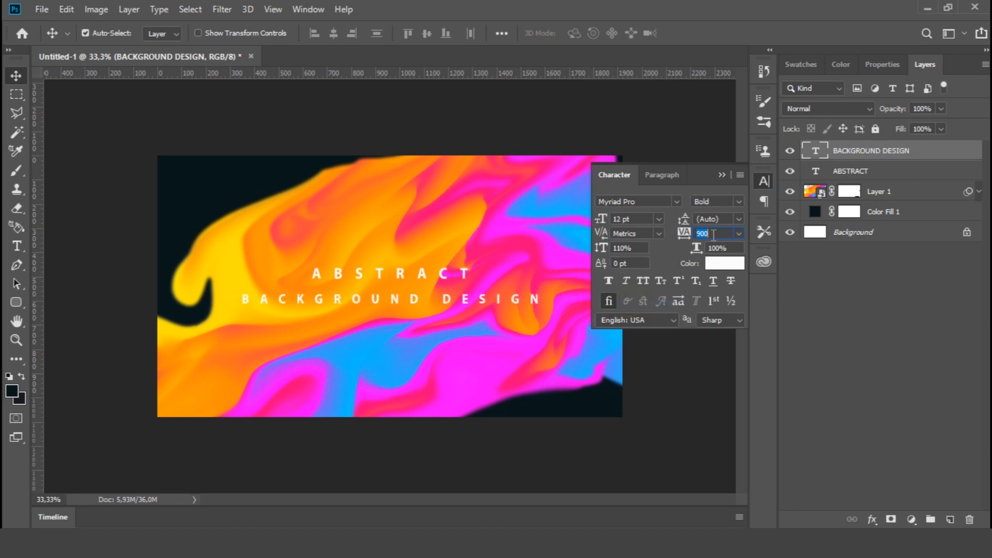
pyautogui.click(739, 202)
pyautogui.click(726, 285)
pyautogui.press('Return')
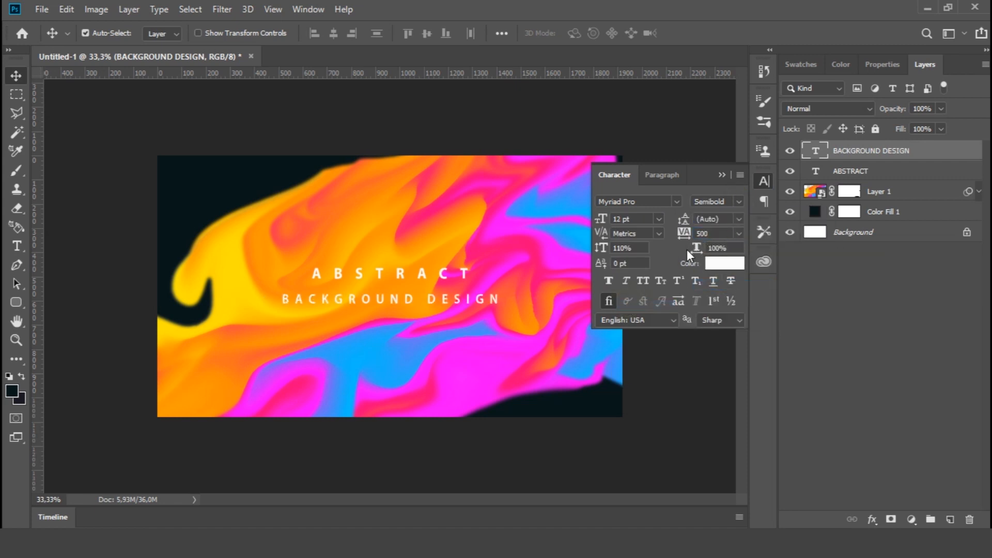
# Reduce the BACKGROUND DESIGN text to 9 pt with a tracking of 460, matching the width of ABSTRACT
pyautogui.click(658, 219)
pyautogui.click(635, 282)
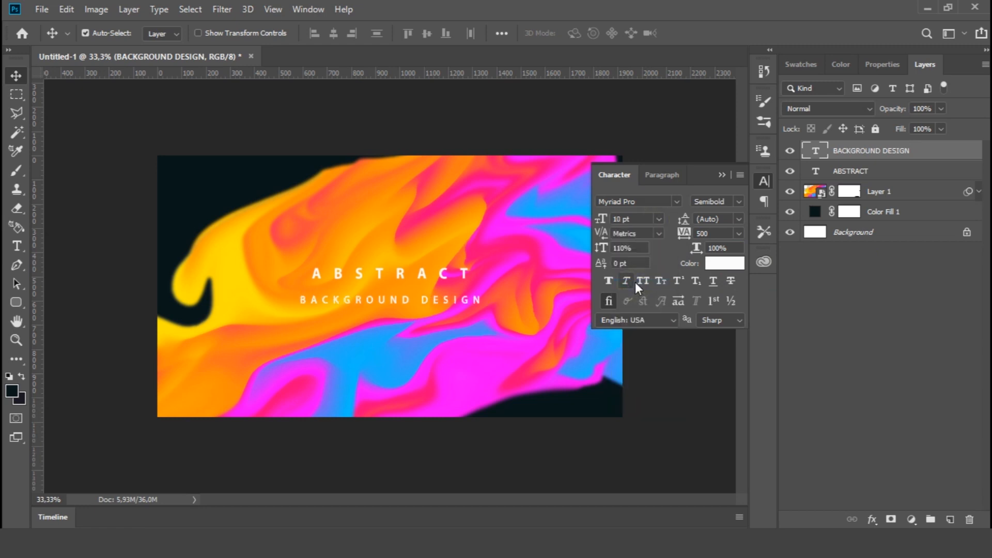
pyautogui.click(657, 219)
pyautogui.click(642, 270)
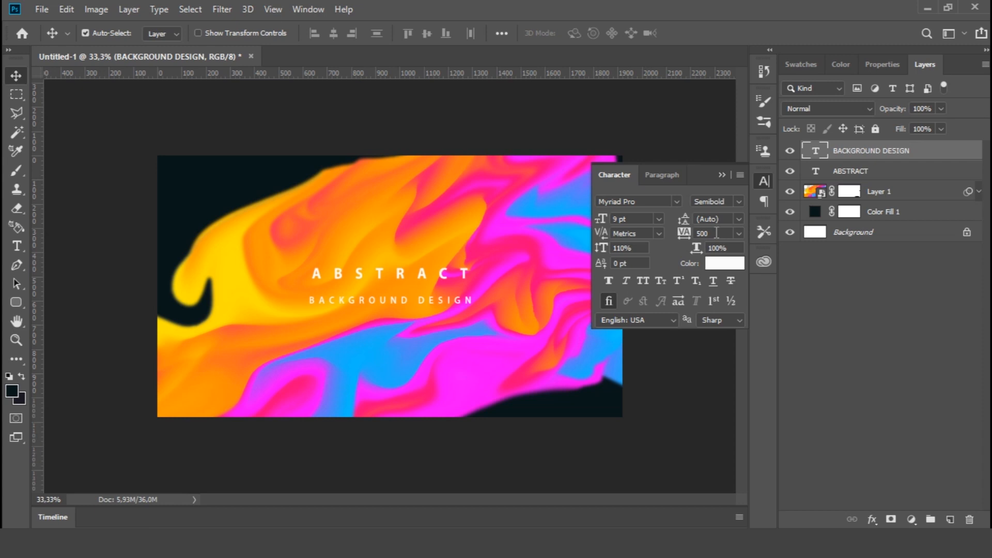
pyautogui.press('Return')
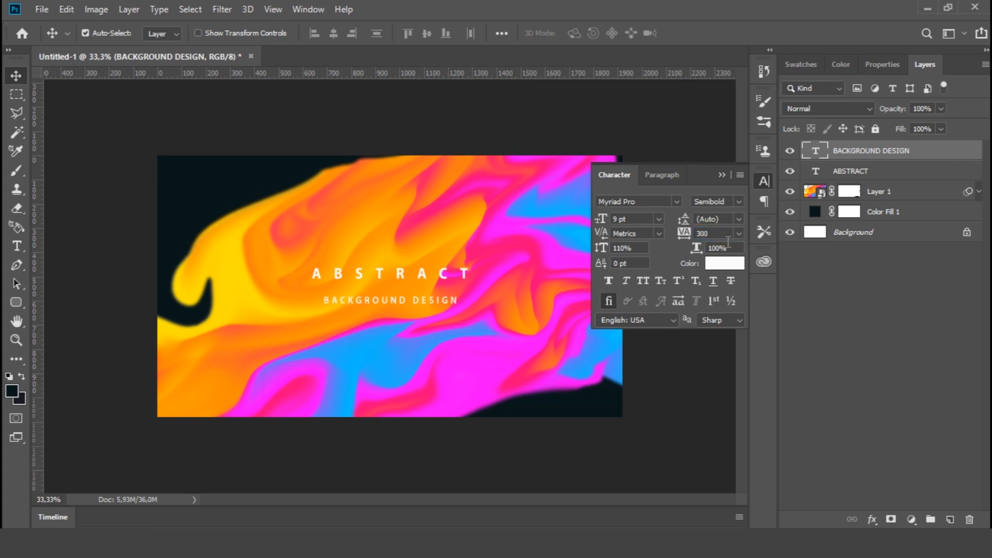
pyautogui.scroll(14, 714, 234)
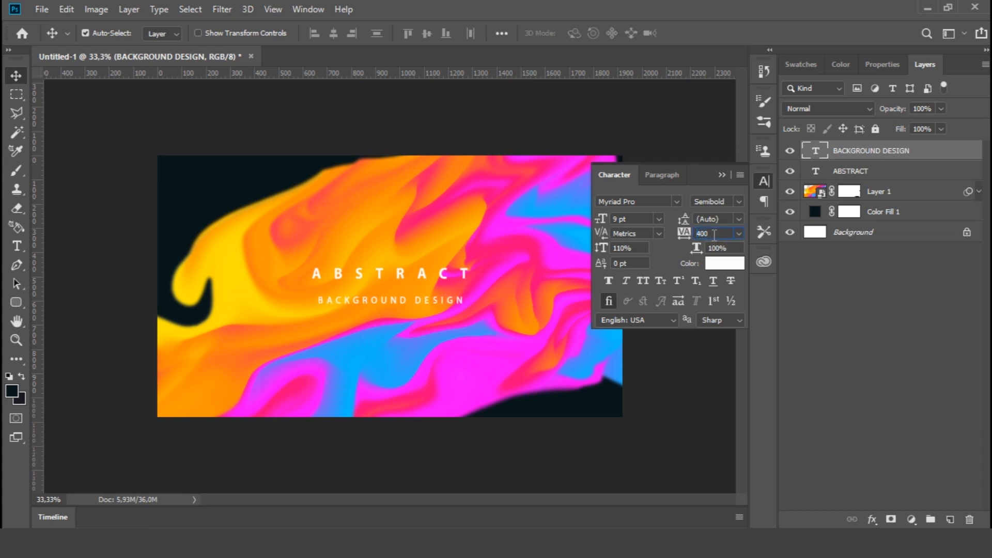
pyautogui.click(762, 182)
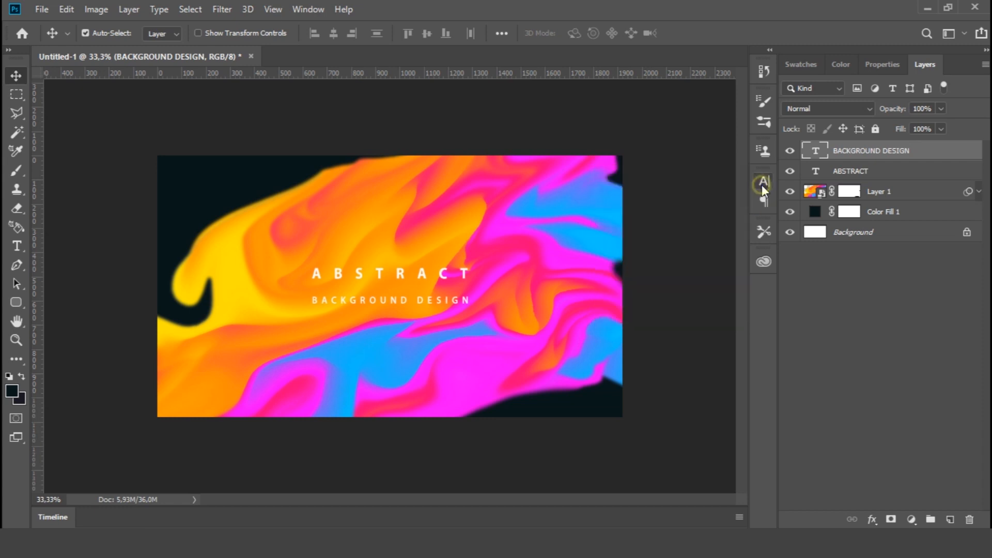
# Set the ABSTRACT text's font size to 16 pt and nudge it slightly down toward the second line
pyautogui.click(889, 173)
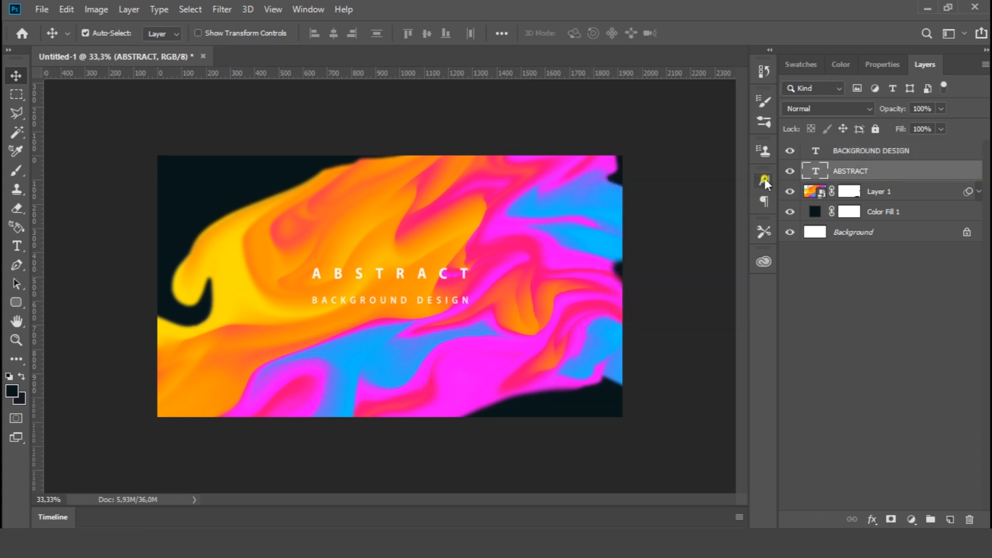
pyautogui.click(764, 179)
pyautogui.click(658, 219)
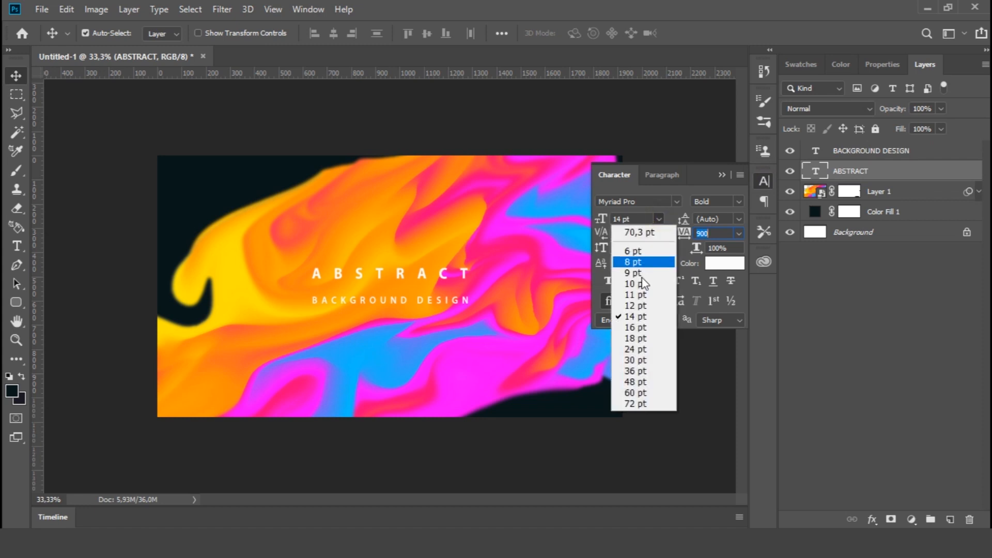
pyautogui.click(637, 328)
pyautogui.click(766, 185)
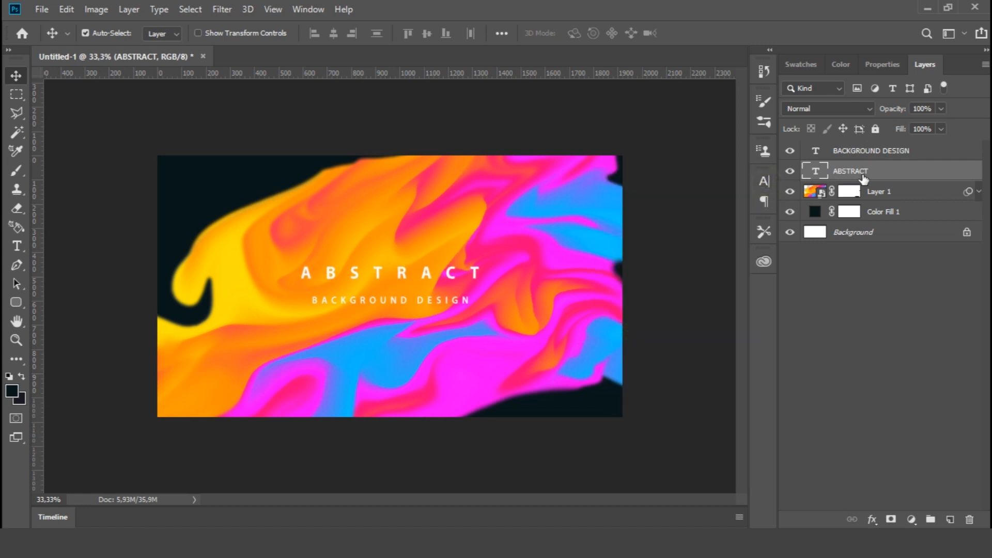
pyautogui.hotkey('shift', 'Down')
# Try to centre both text layers together vertically on the canvas
pyautogui.keyDown('shift'); pyautogui.click(872, 152); pyautogui.keyUp('shift')
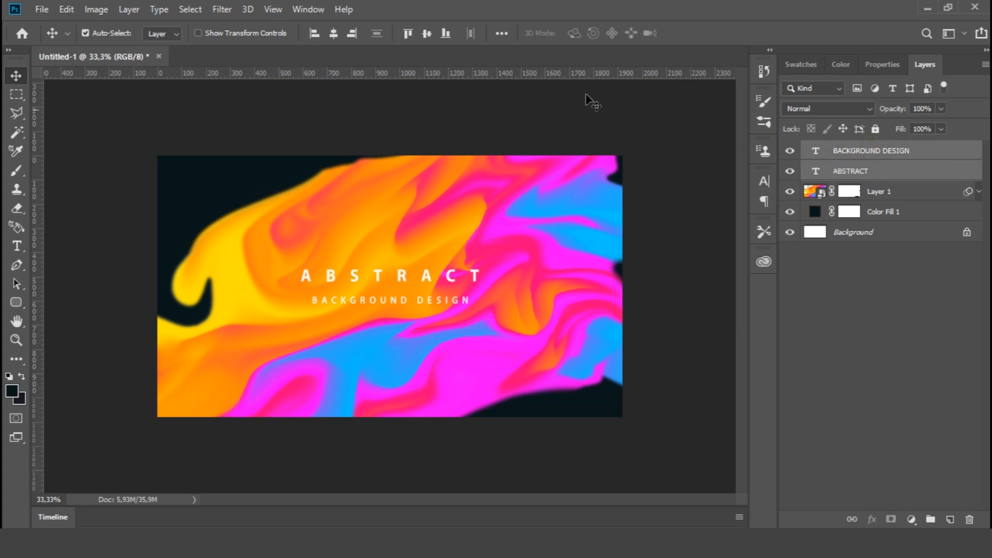
pyautogui.hotkey('ctrl', 'a')
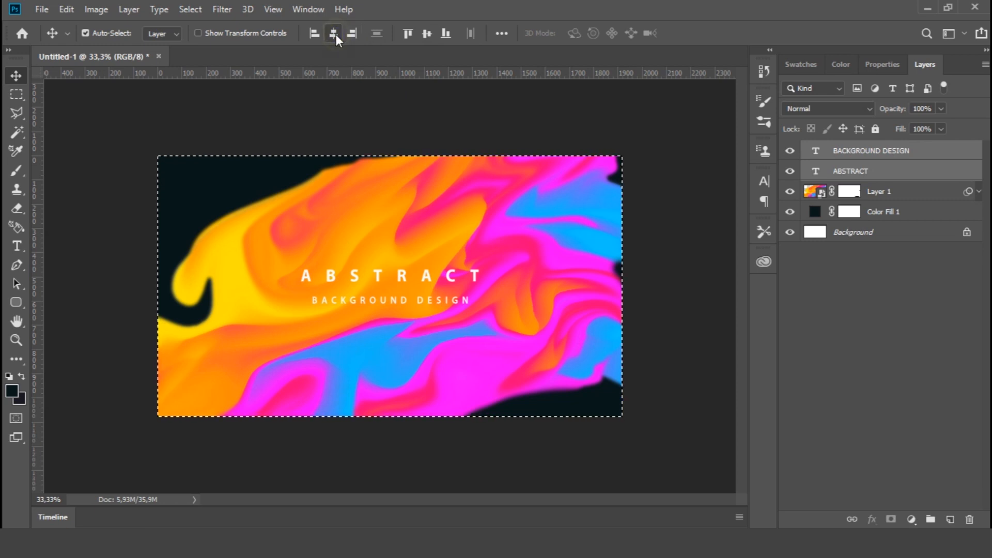
pyautogui.click(423, 34)
pyautogui.hotkey('ctrl', 'z')
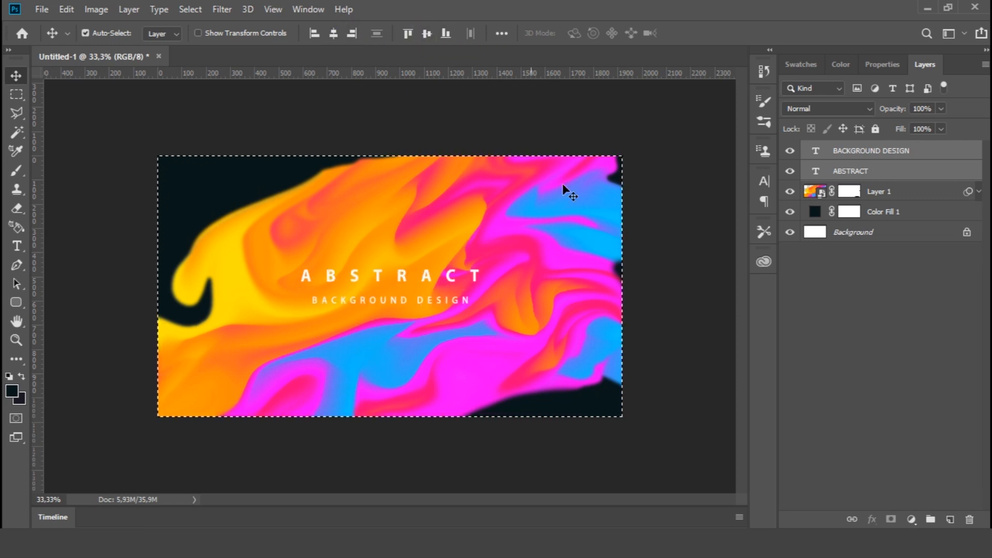
# Clear the selection and add a text line reading HOME, ABOUT US, SERVICES, CONTACT US with wide gaps above the title
pyautogui.click(812, 312)
pyautogui.hotkey('ctrl', 'd')
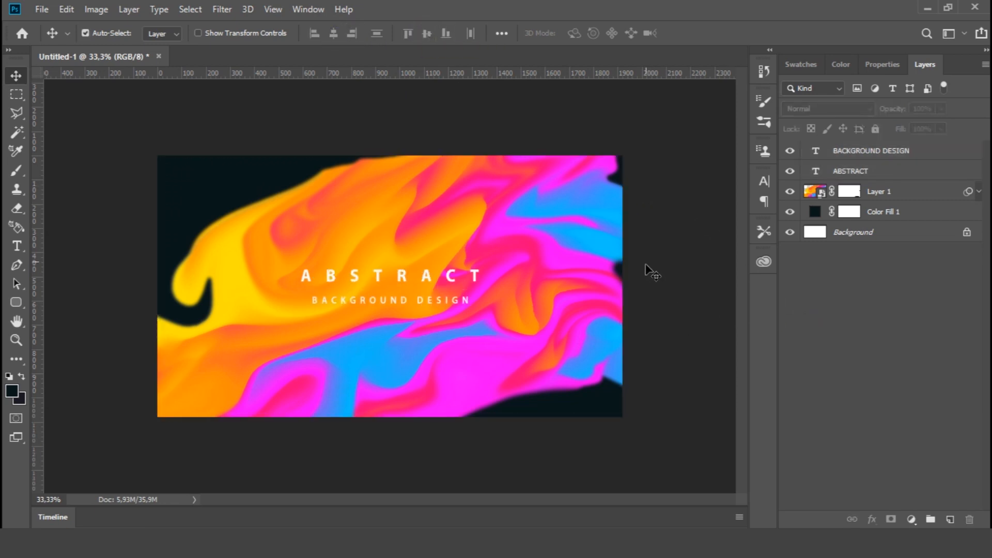
pyautogui.click(23, 246)
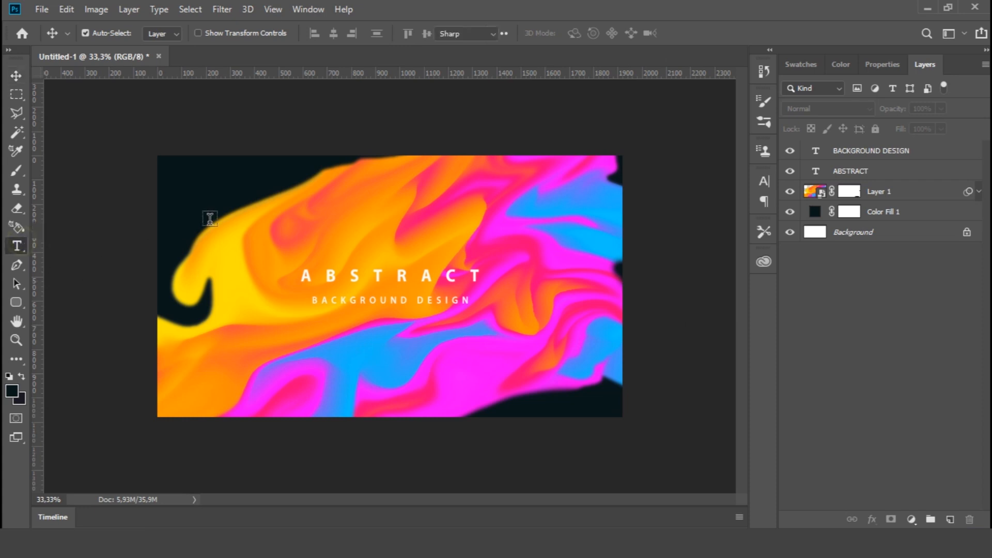
pyautogui.click(323, 204)
pyautogui.write('HOME    ABOUT')
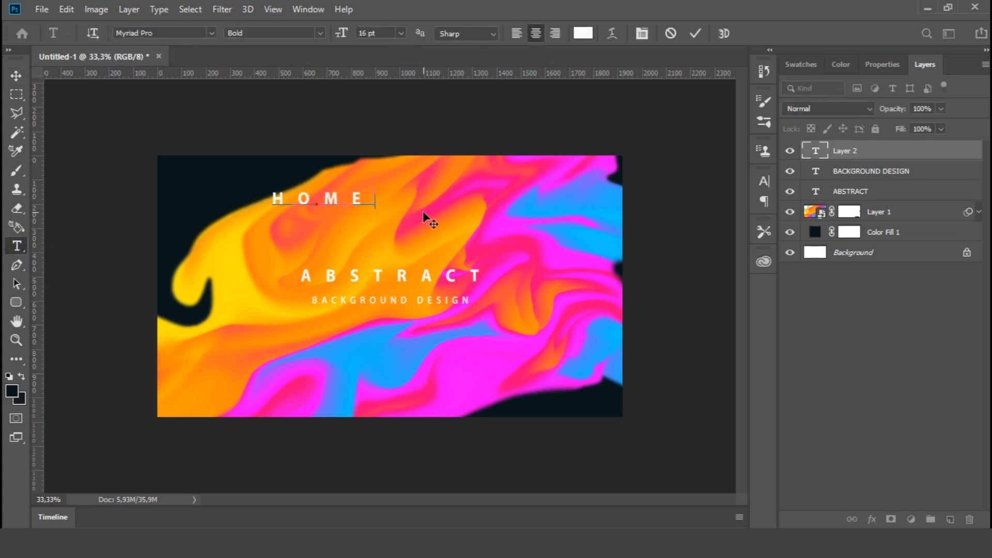
pyautogui.write('SERVICES    CONTACT')
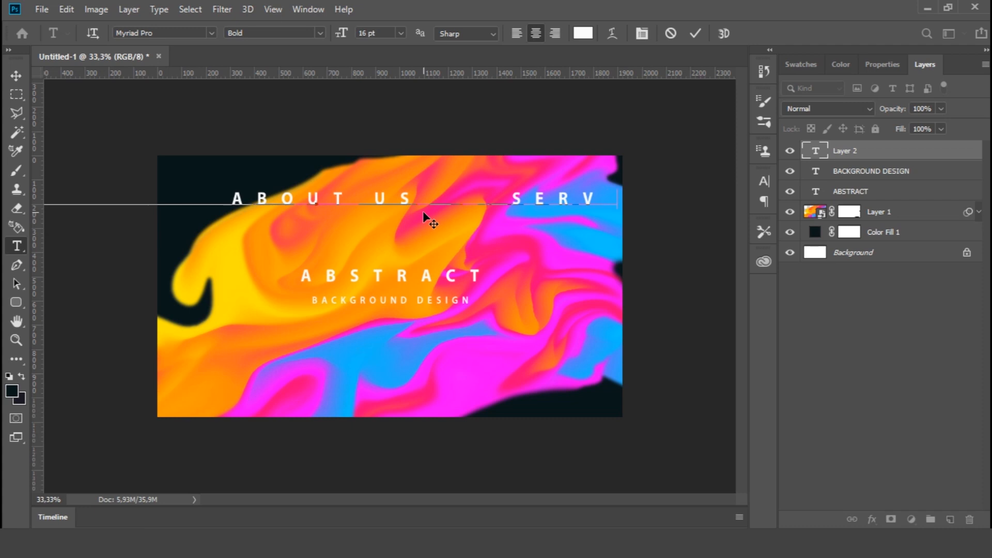
pyautogui.click(17, 76)
# Set the navigation text's font size to 6 pt and its tracking to 300
pyautogui.click(763, 180)
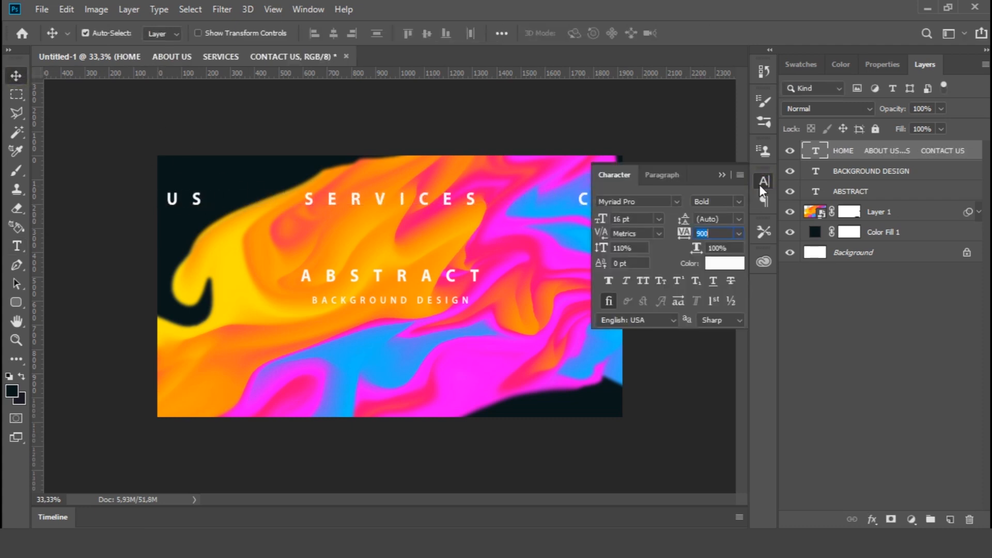
pyautogui.click(659, 218)
pyautogui.click(641, 250)
pyautogui.click(739, 233)
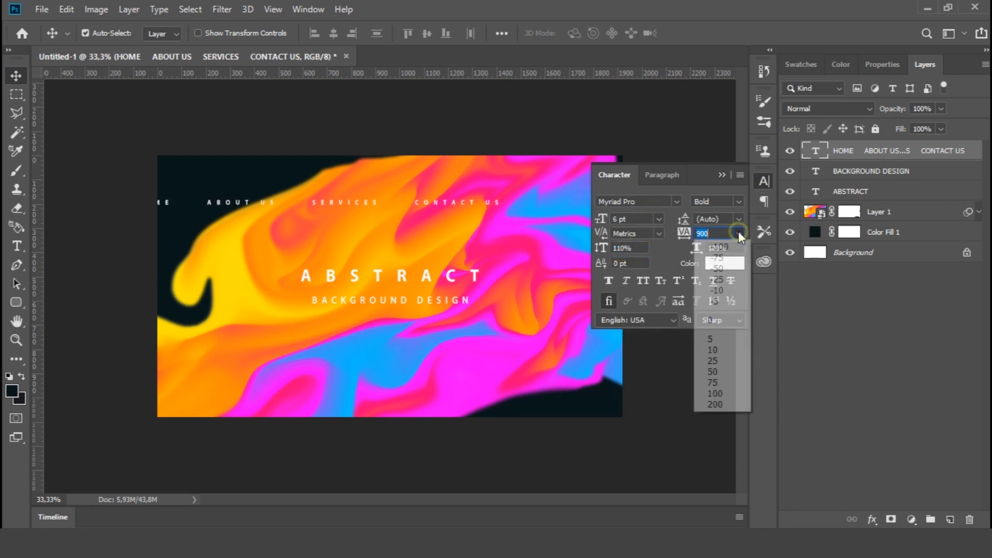
pyautogui.click(721, 404)
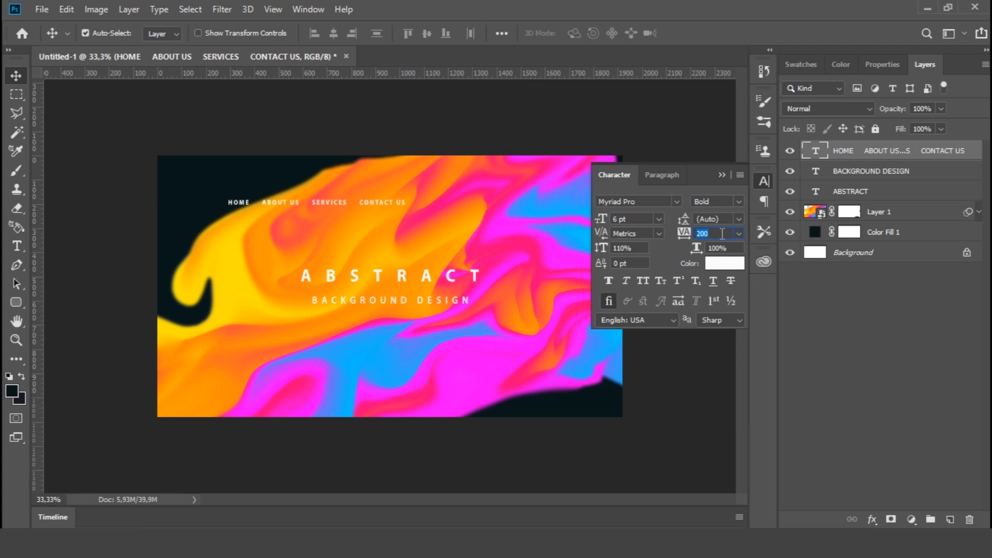
pyautogui.write('300')
pyautogui.press('Return')
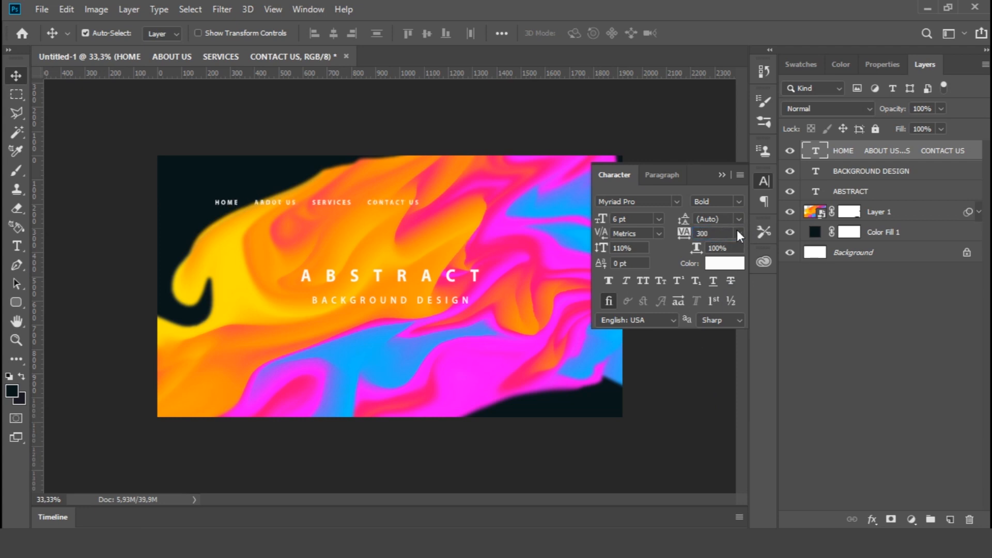
pyautogui.click(762, 184)
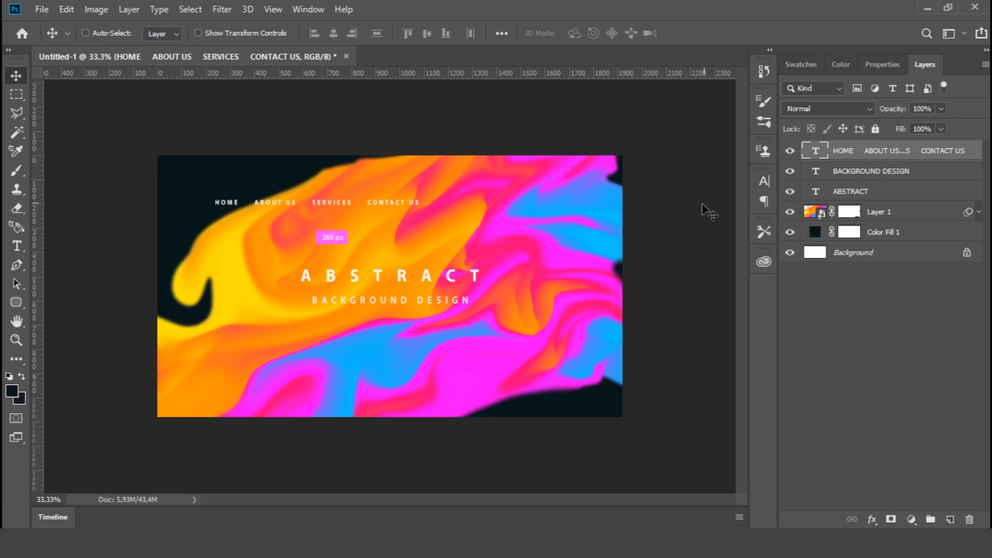
# Centre the navigation text horizontally on the canvas and clear the selection
pyautogui.hotkey('ctrl', 'a')
pyautogui.click(333, 33)
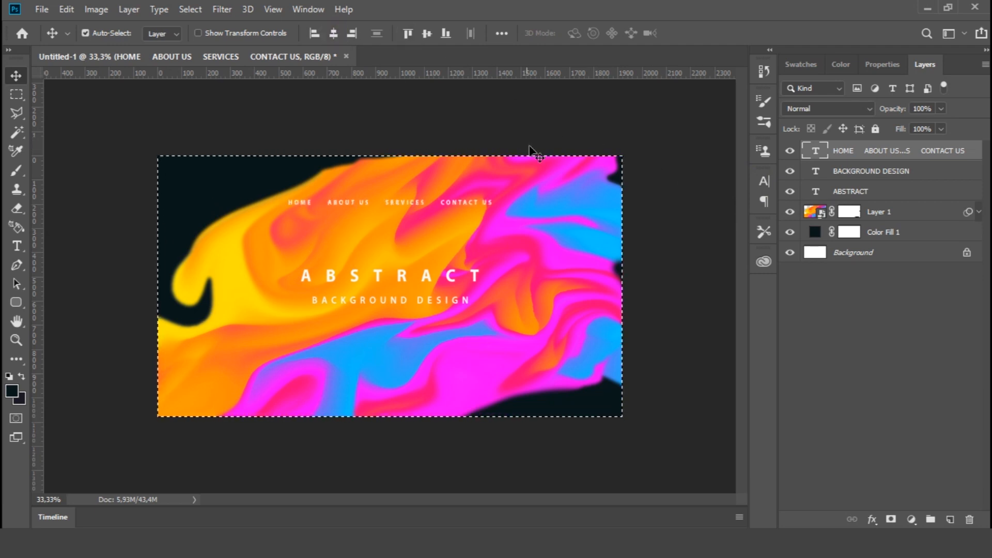
pyautogui.press('ctrl')
pyautogui.hotkey('ctrl', 'd')
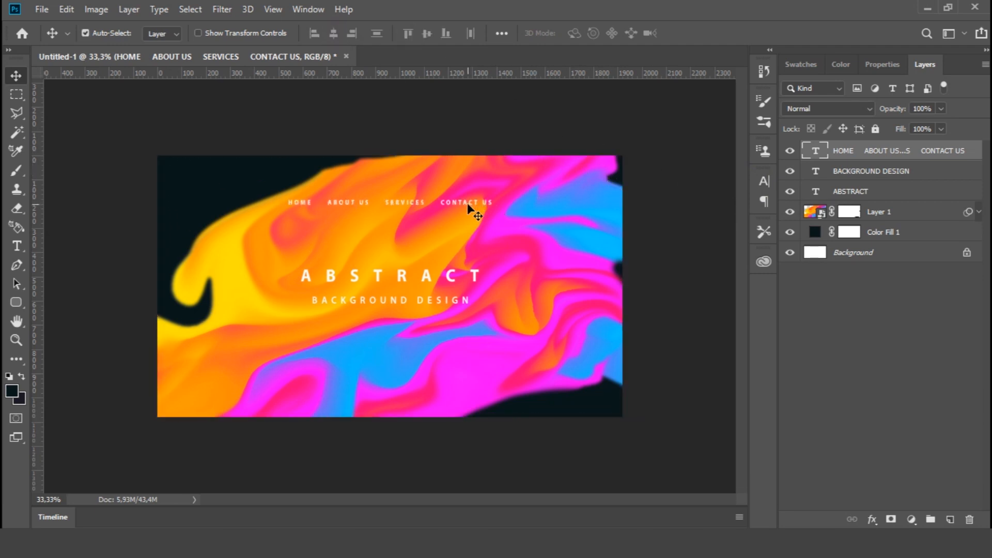
# Move the navigation text layer into the upper-right corner of the artwork
pyautogui.keyDown('ctrl'); pyautogui.click(491, 207); pyautogui.keyUp('ctrl')
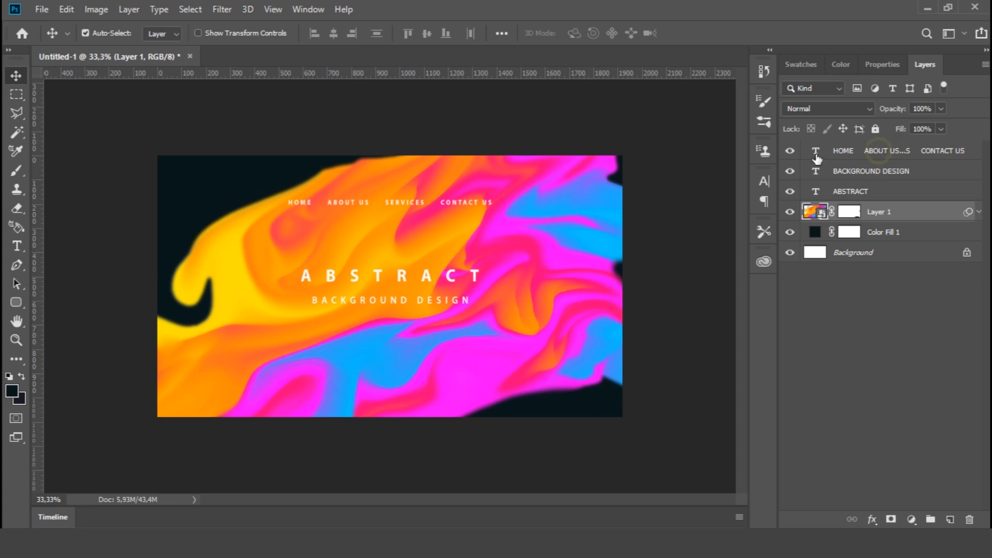
pyautogui.click(874, 151)
pyautogui.hotkey('ctrl', '+')
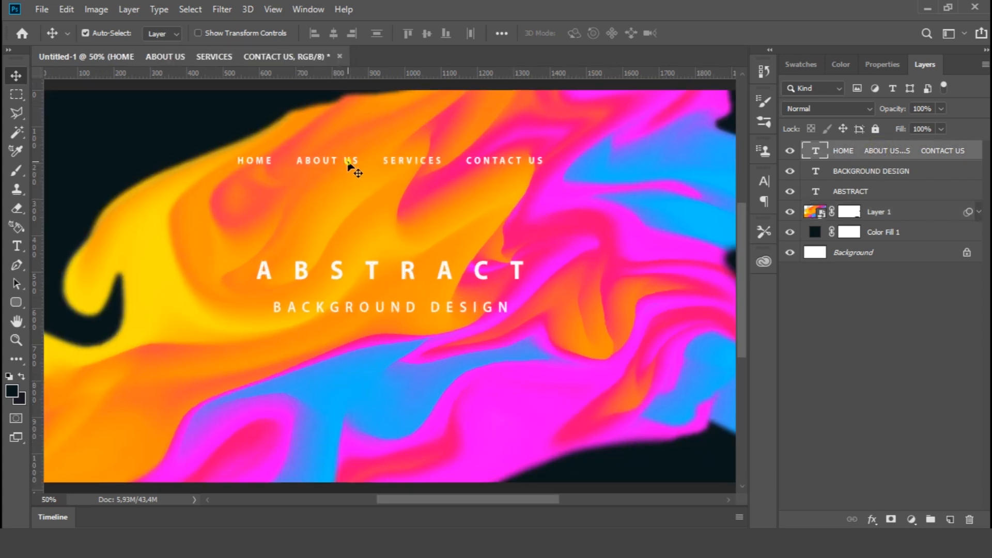
pyautogui.moveTo(339, 163); pyautogui.dragTo(161, 127)
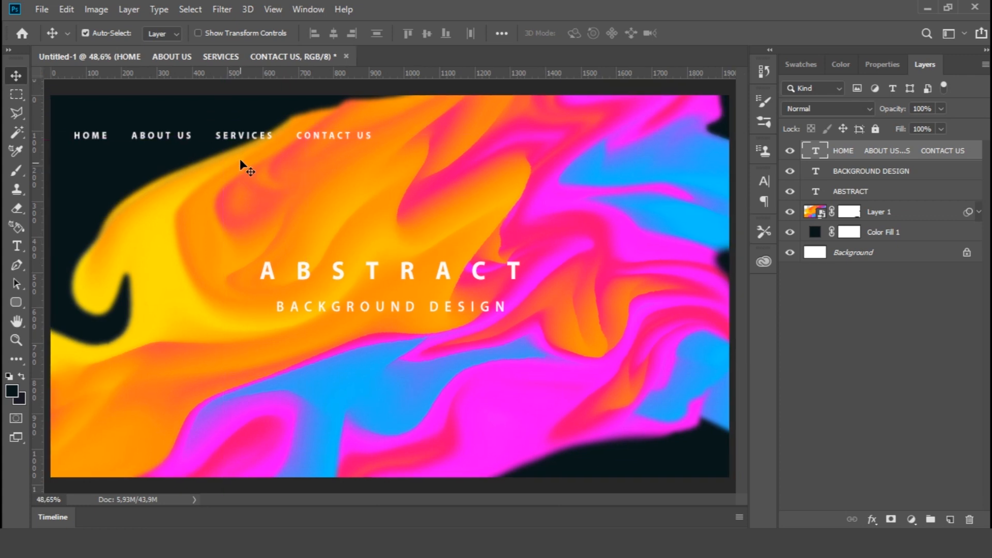
pyautogui.moveTo(240, 159); pyautogui.dragTo(579, 121)
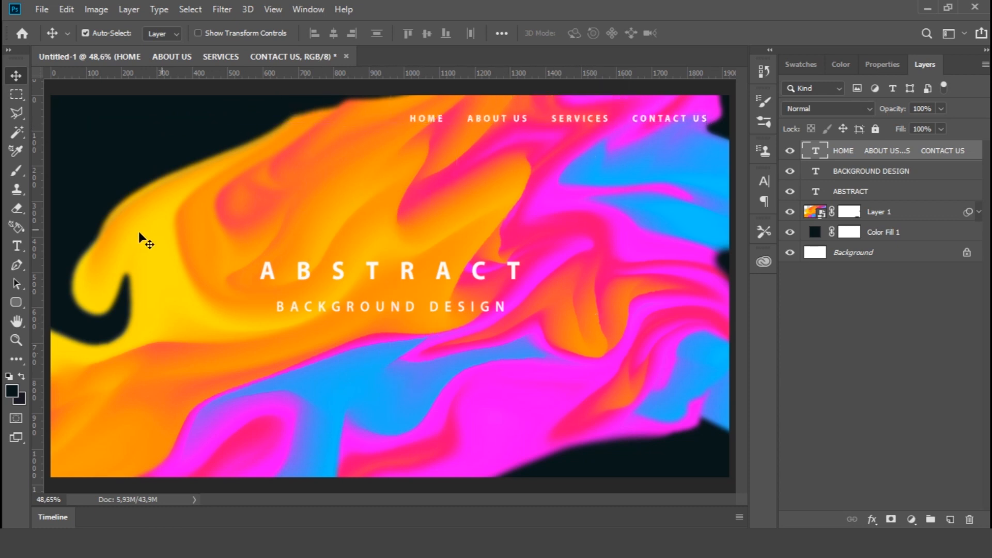
# Draw a rounded rectangle about 375 by 73 px with a 10 px corner radius below the title and fill it white
pyautogui.click(21, 308)
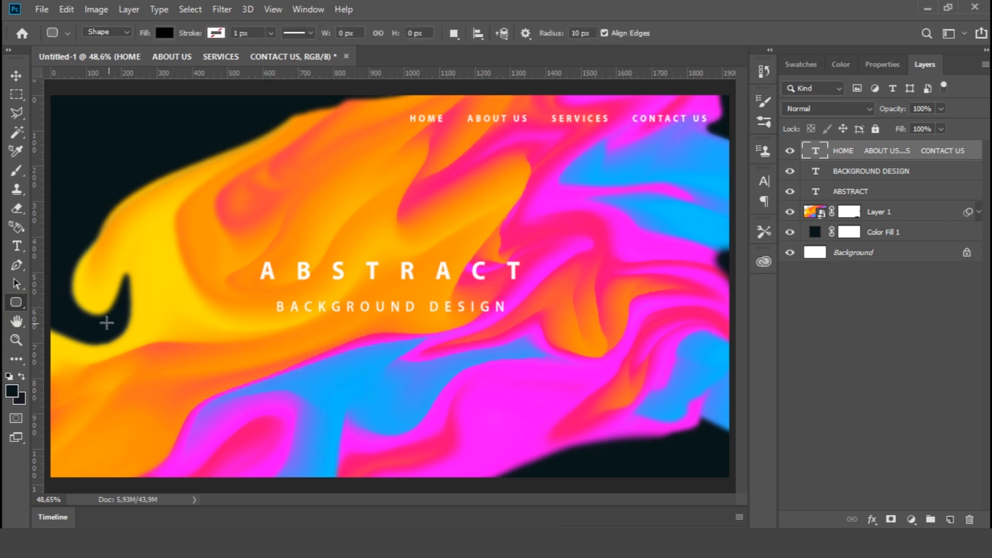
pyautogui.rightClick(18, 305)
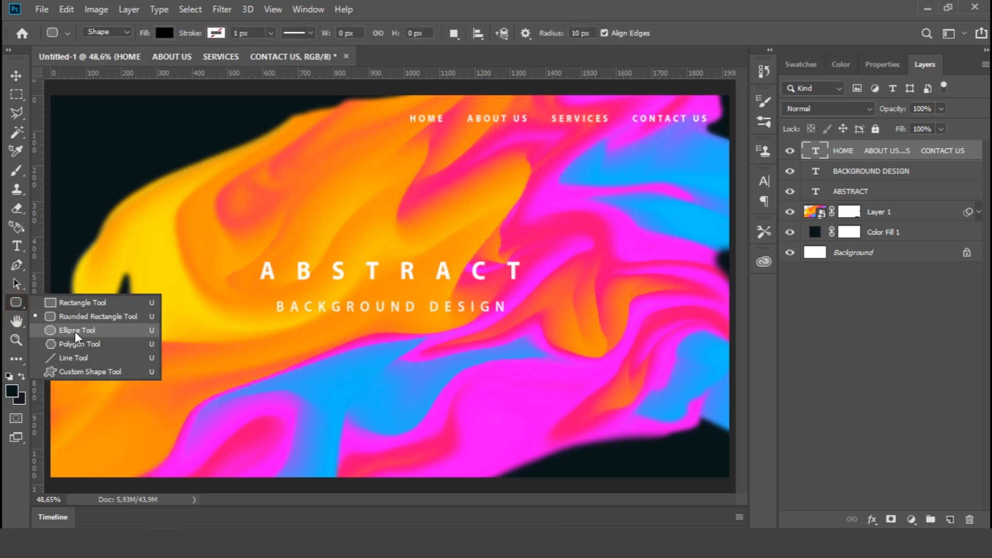
pyautogui.click(78, 316)
pyautogui.moveTo(295, 370); pyautogui.dragTo(426, 396)
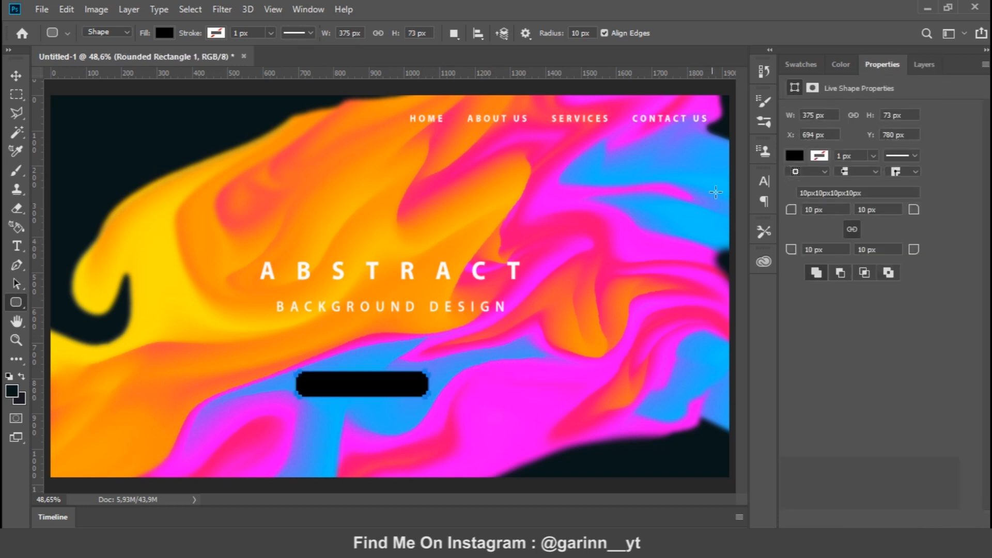
pyautogui.click(793, 156)
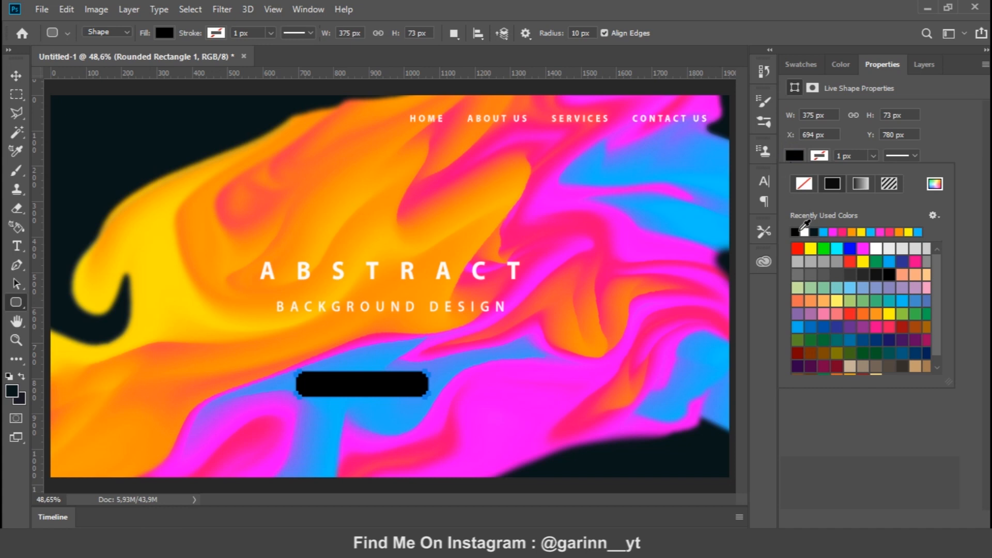
pyautogui.click(804, 232)
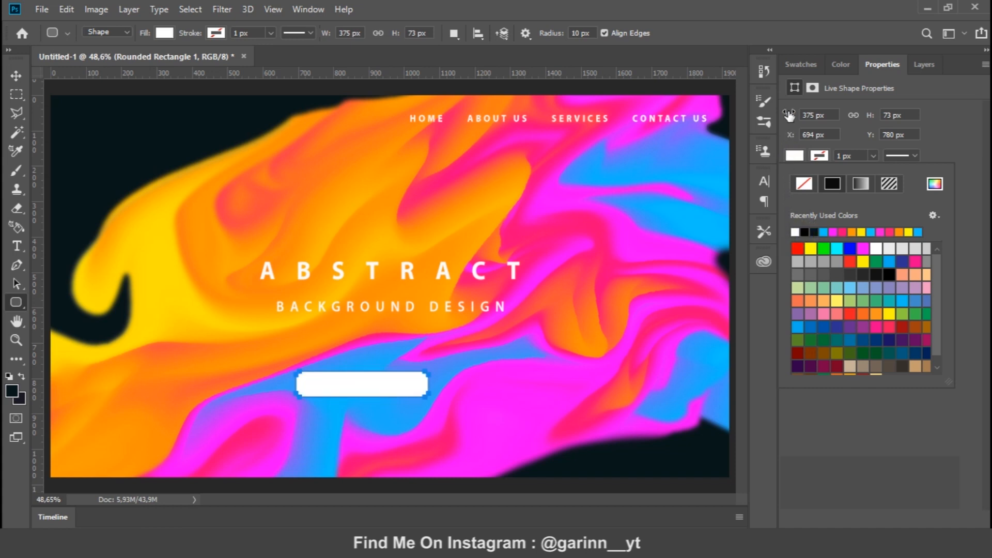
pyautogui.click(925, 65)
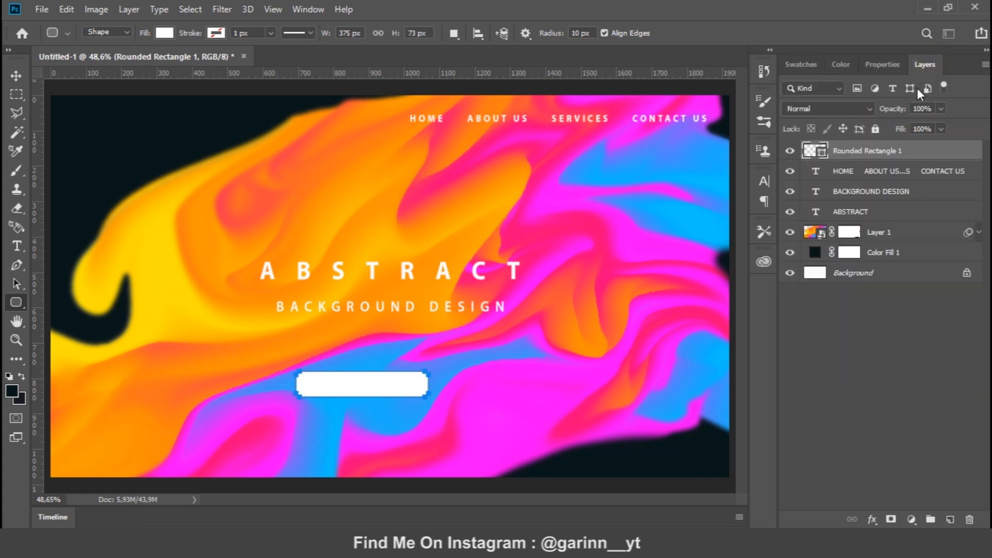
# Centre the white rounded rectangle horizontally on the canvas and nudge it further down below the title
pyautogui.click(16, 75)
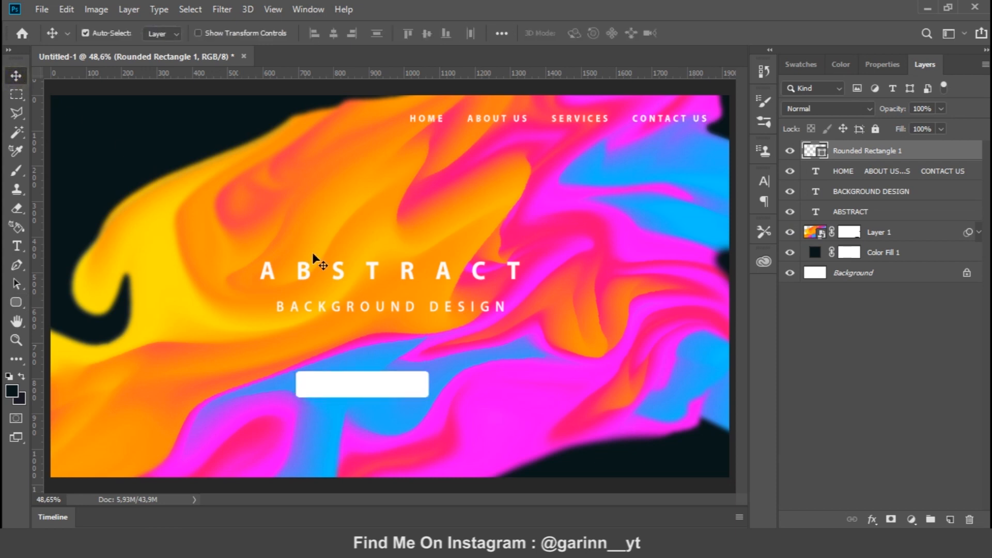
pyautogui.hotkey('ctrl', 'a')
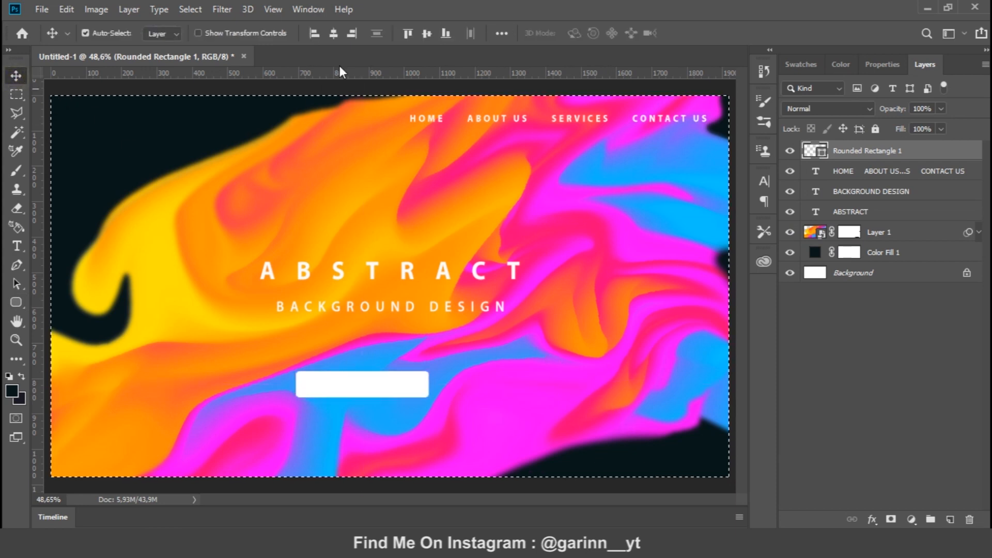
pyautogui.click(334, 33)
pyautogui.hotkey('ctrl', 'd')
pyautogui.hotkey('shift', 'Down')
pyautogui.hotkey('shift', 'Down')
pyautogui.hotkey('shift', 'Down')
pyautogui.hotkey('shift', 'Down')
pyautogui.hotkey('shift', 'Down')
pyautogui.hotkey('shift', 'Down')
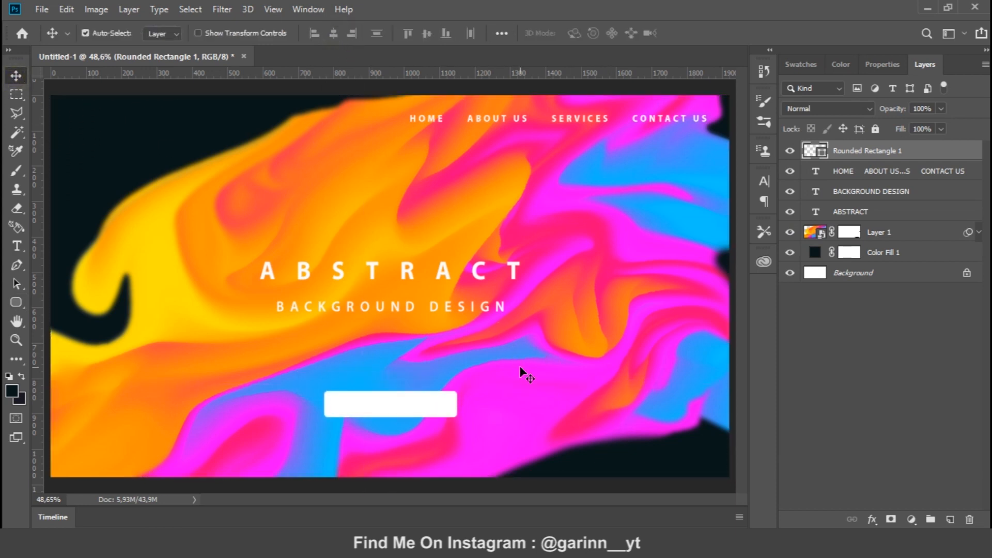
# Add the text LEARN MORE inside the white rounded rectangle
pyautogui.press('t')
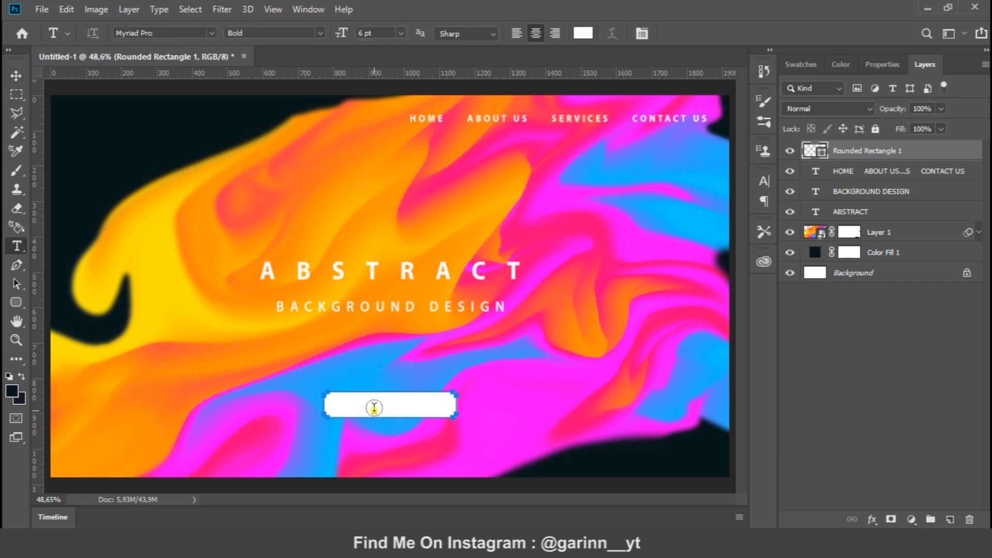
pyautogui.click(431, 402)
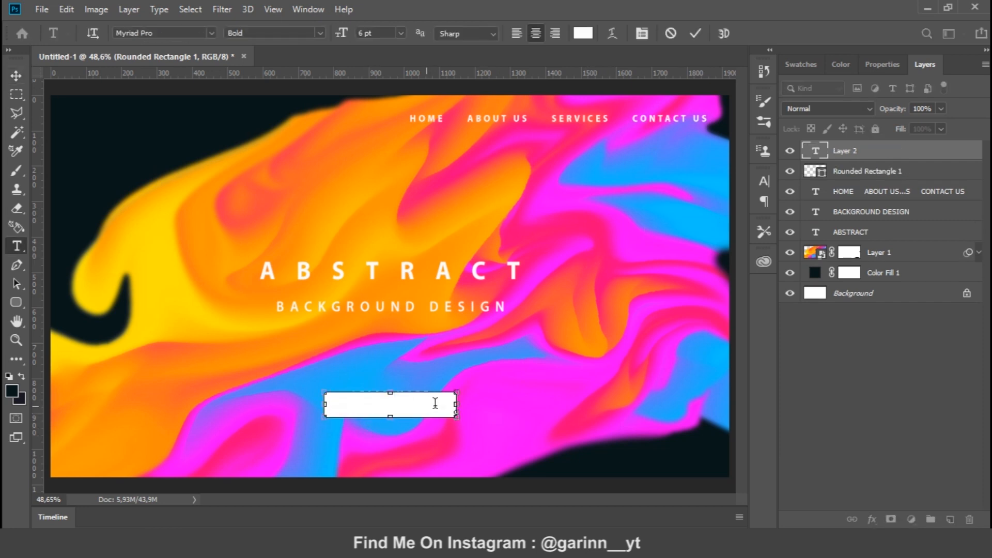
pyautogui.click(17, 76)
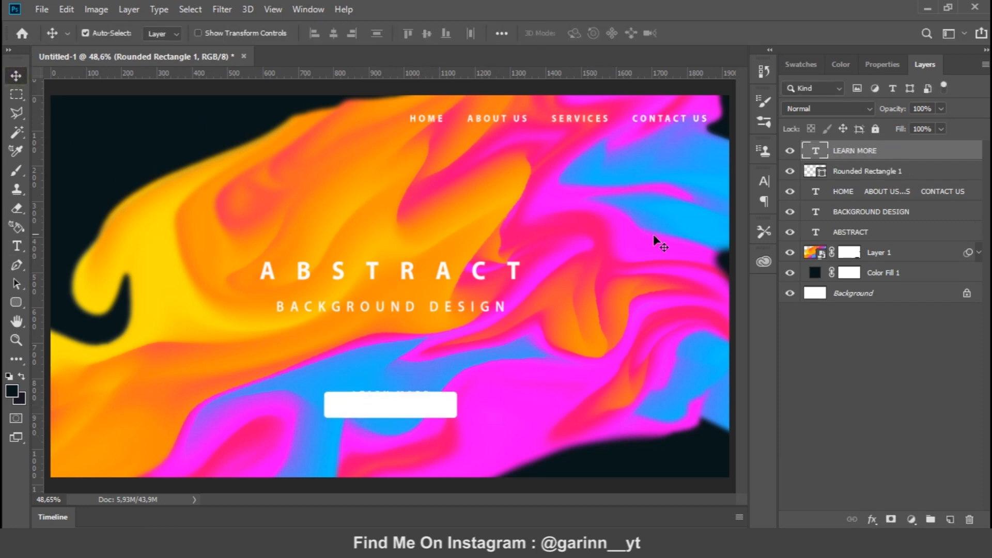
# Recolour the LEARN MORE text with the dark background colour sampled from the artwork's upper-left area
pyautogui.click(764, 181)
pyautogui.click(720, 263)
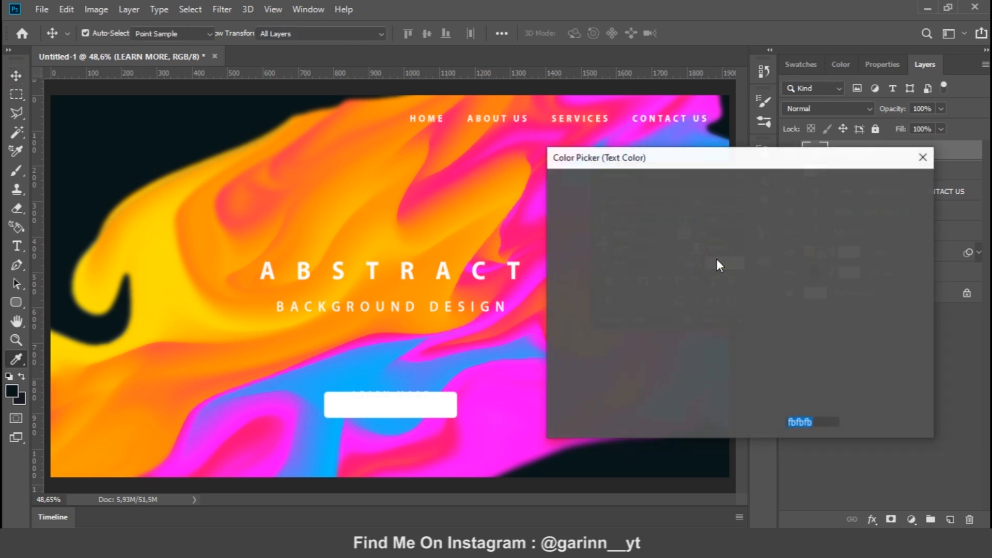
pyautogui.click(86, 153)
pyautogui.click(884, 184)
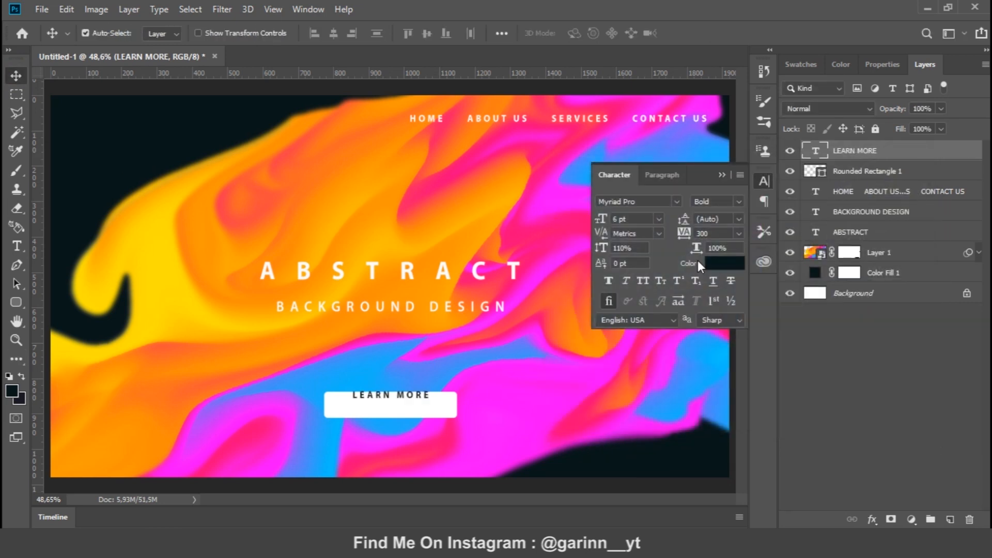
pyautogui.click(762, 181)
# Nudge the LEARN MORE text down to the vertical middle of the white button
pyautogui.hotkey('shift', 'Down')
pyautogui.hotkey('shift', 'Down')
pyautogui.hotkey('shift', 'Down')
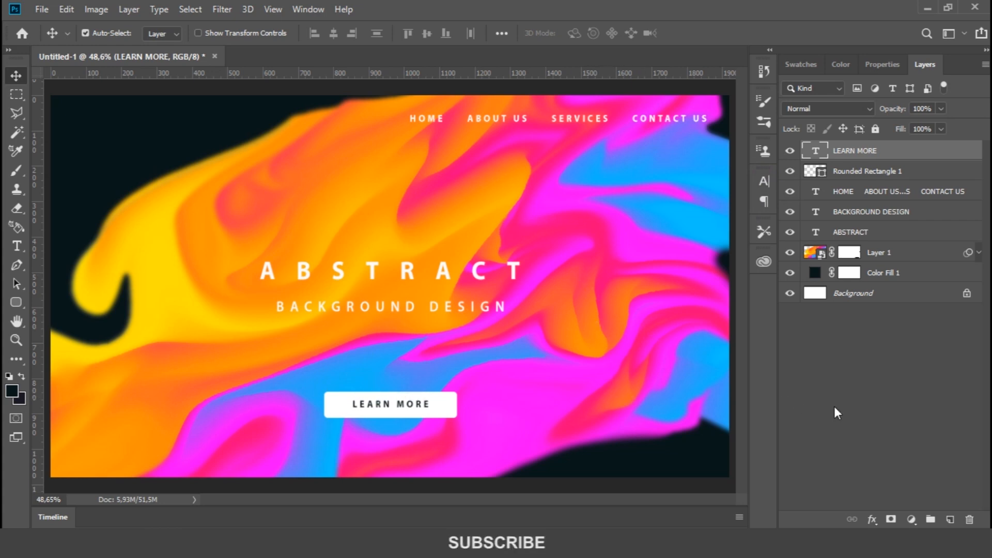
pyautogui.hotkey('ctrl', '-')
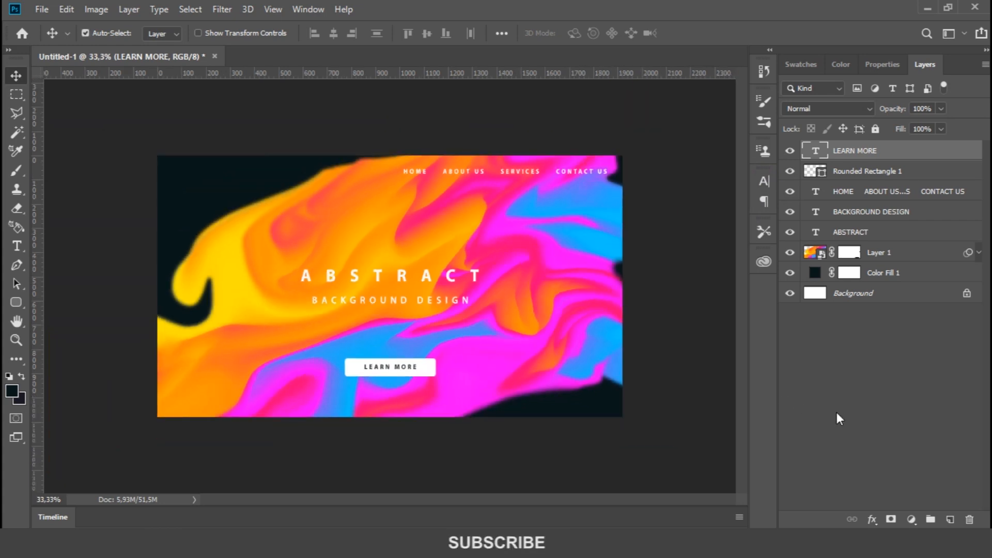